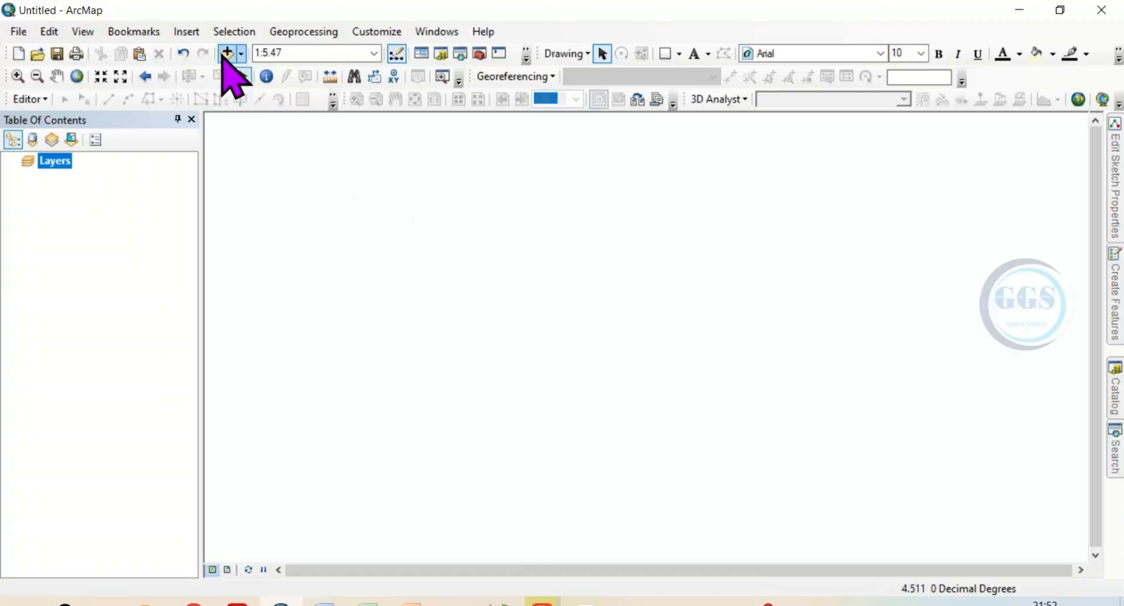
Add the Study_Area.shp shapefile from the GIS Data folder to the map
{"action": "left_click", "coordinate": [228, 53]}
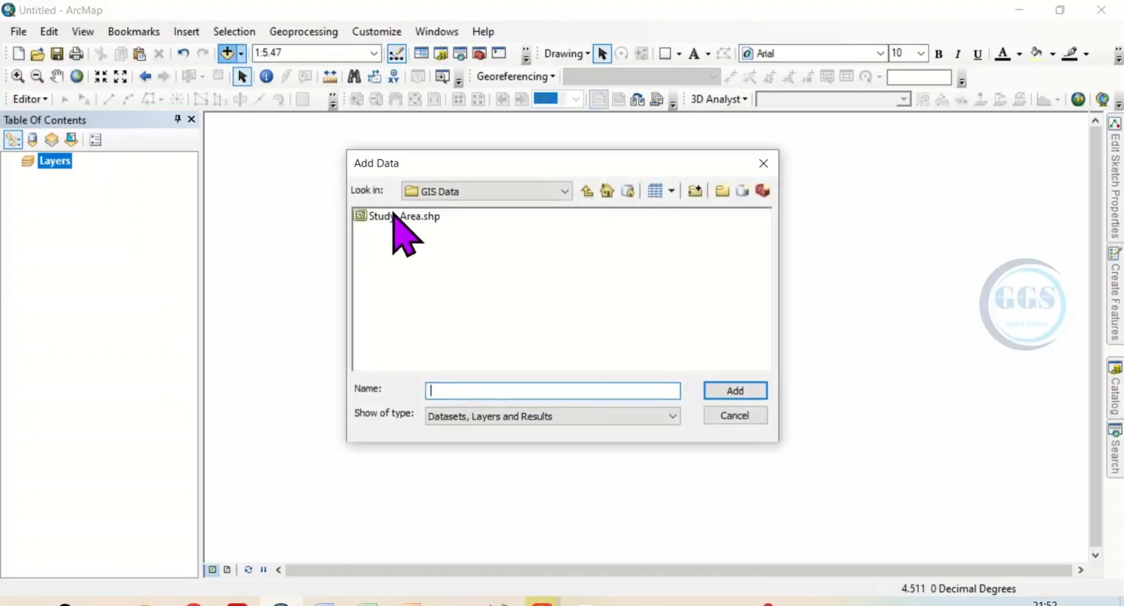
{"action": "left_click", "coordinate": [396, 216]}
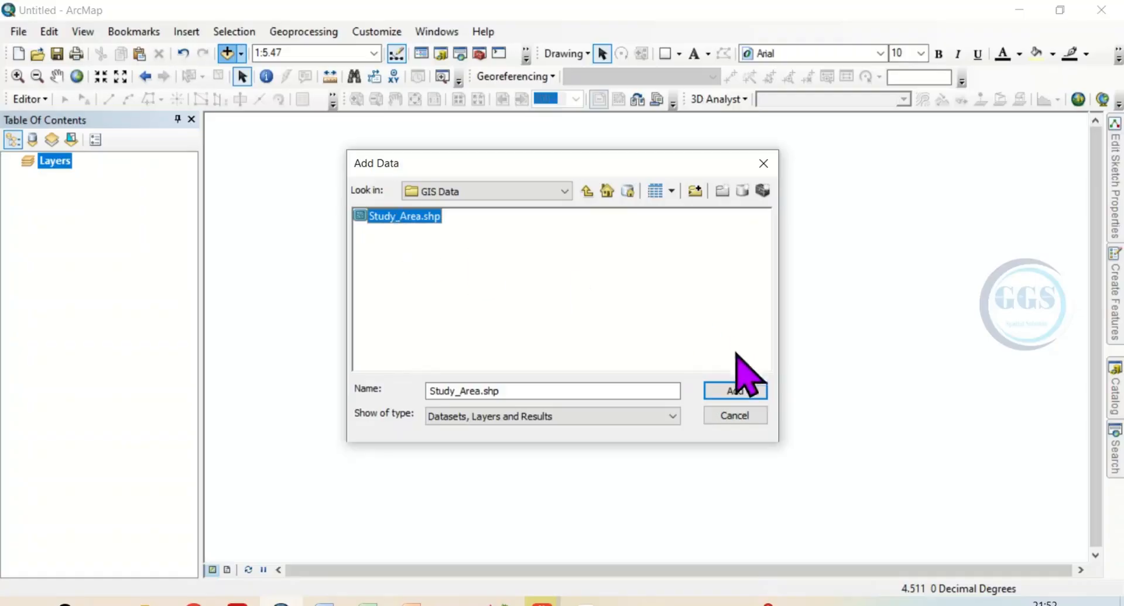
{"action": "left_click", "coordinate": [740, 391]}
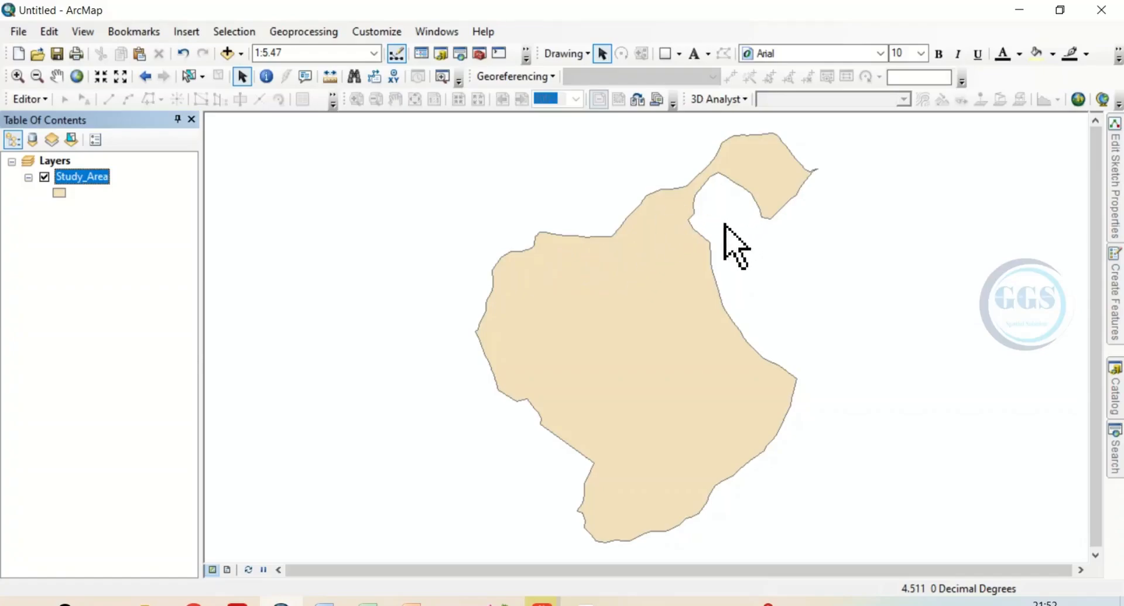
Start the Grid Index Features tool from Data Driven Pages with Grid in the GIS Data folder as output feature class and Study_Area as input
{"action": "left_click", "coordinate": [480, 54]}
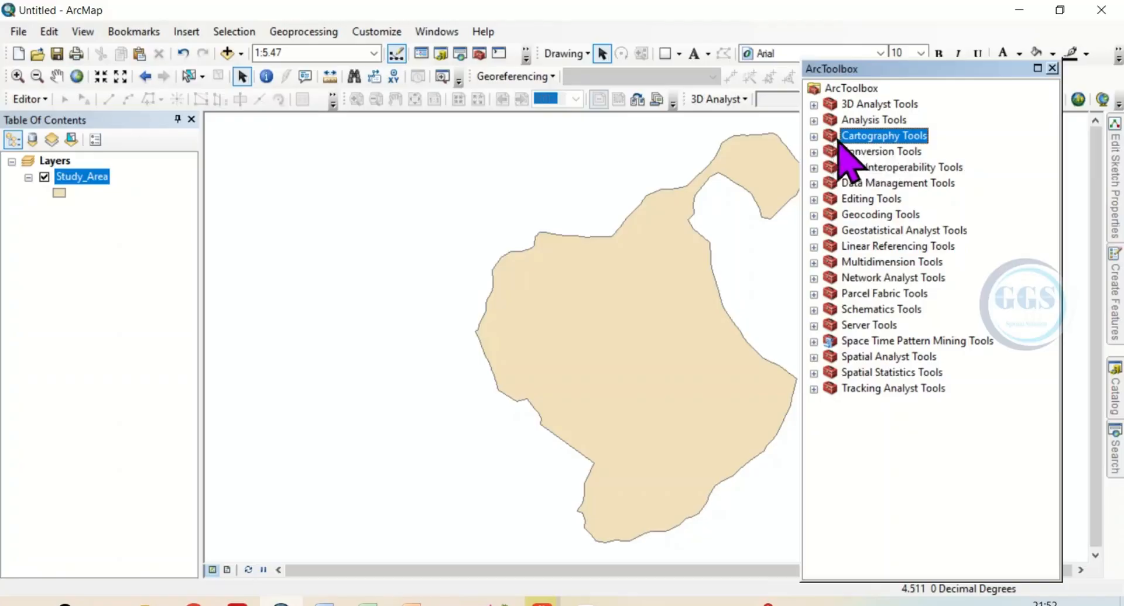
{"action": "left_click", "coordinate": [814, 136]}
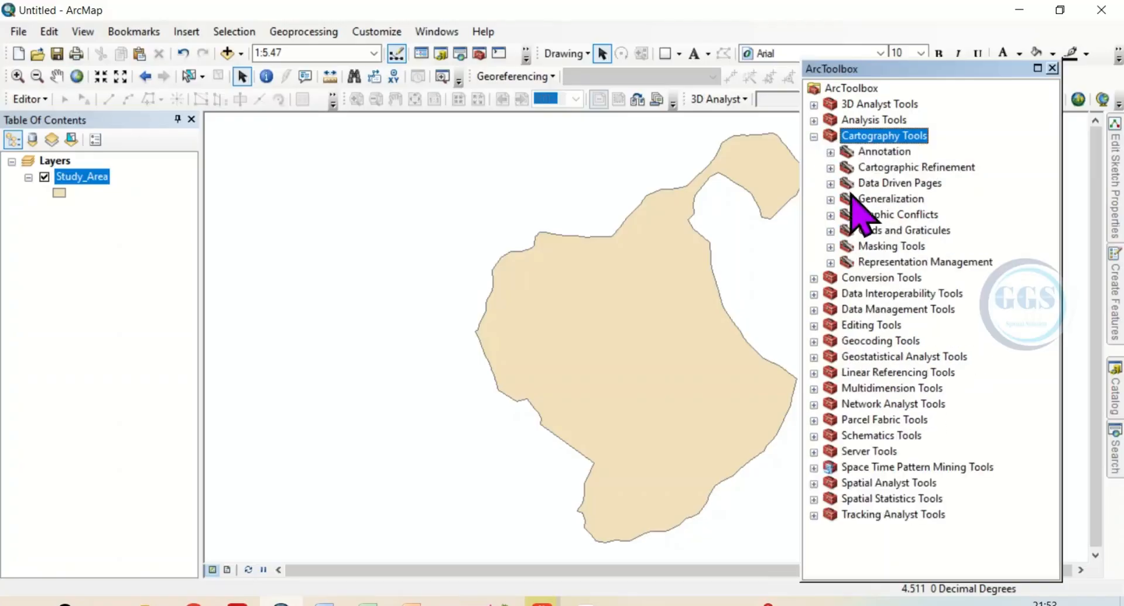
{"action": "left_click", "coordinate": [830, 184]}
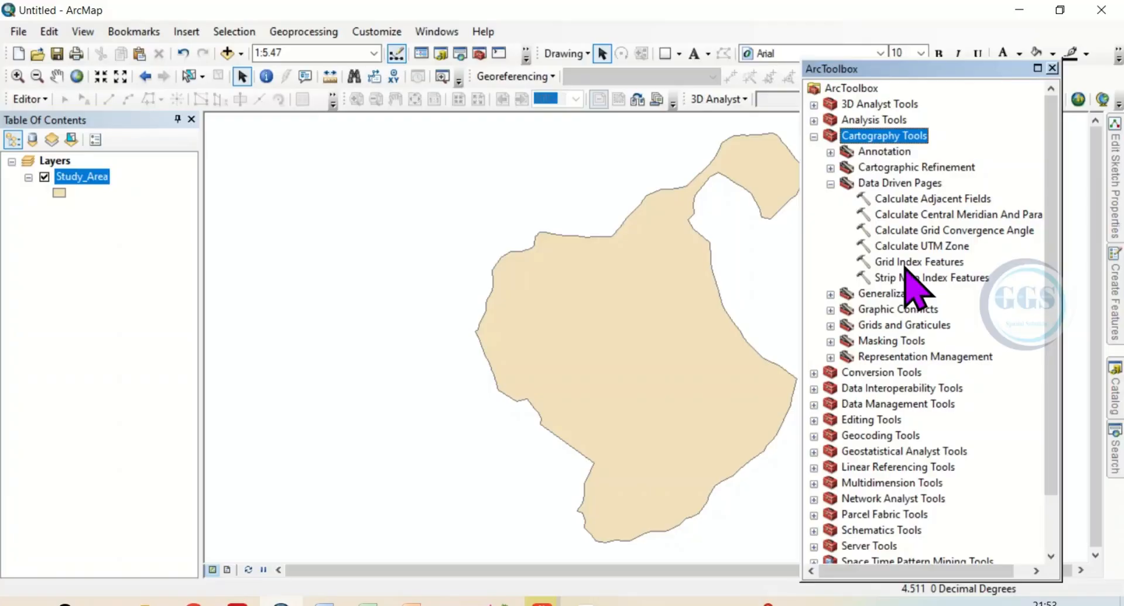
{"action": "double_click", "coordinate": [909, 263]}
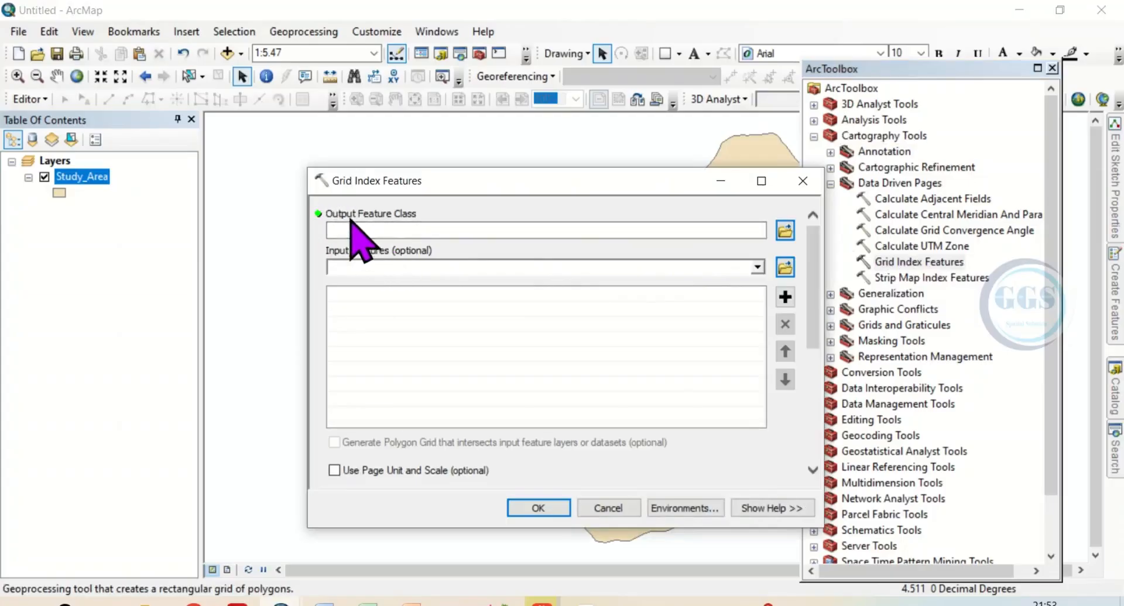
{"action": "left_click", "coordinate": [785, 231]}
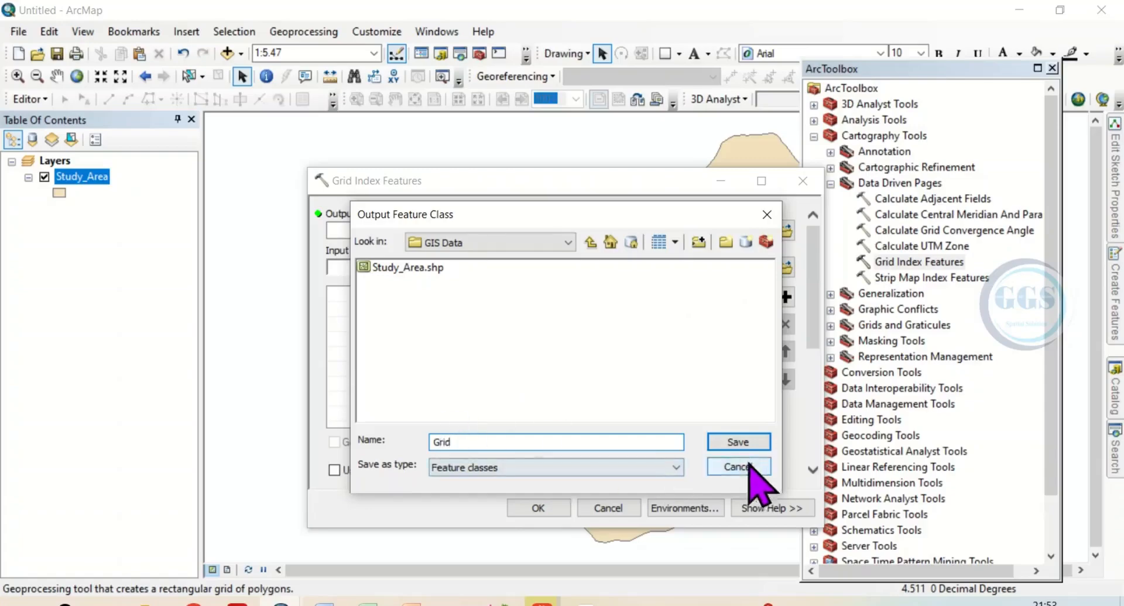
{"action": "left_click", "coordinate": [738, 443]}
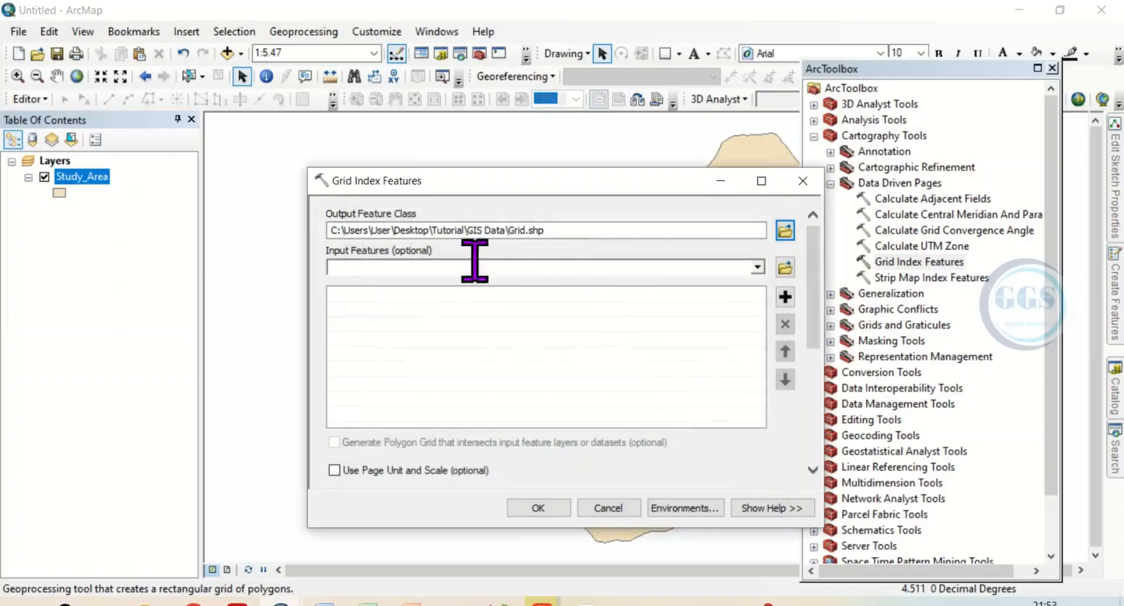
{"action": "left_click", "coordinate": [759, 268]}
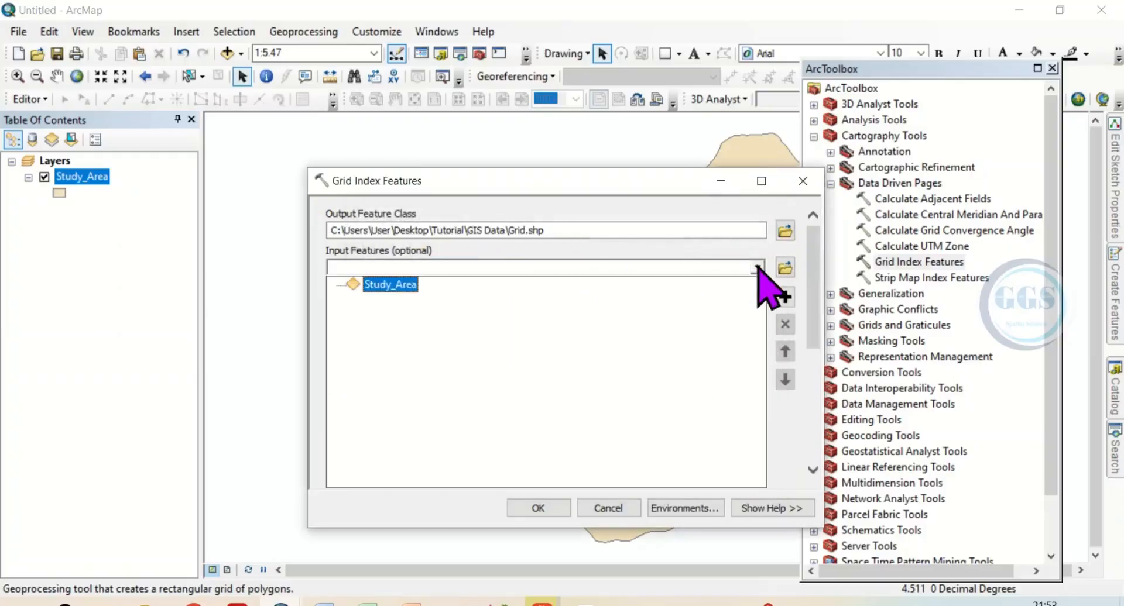
{"action": "left_click", "coordinate": [383, 287]}
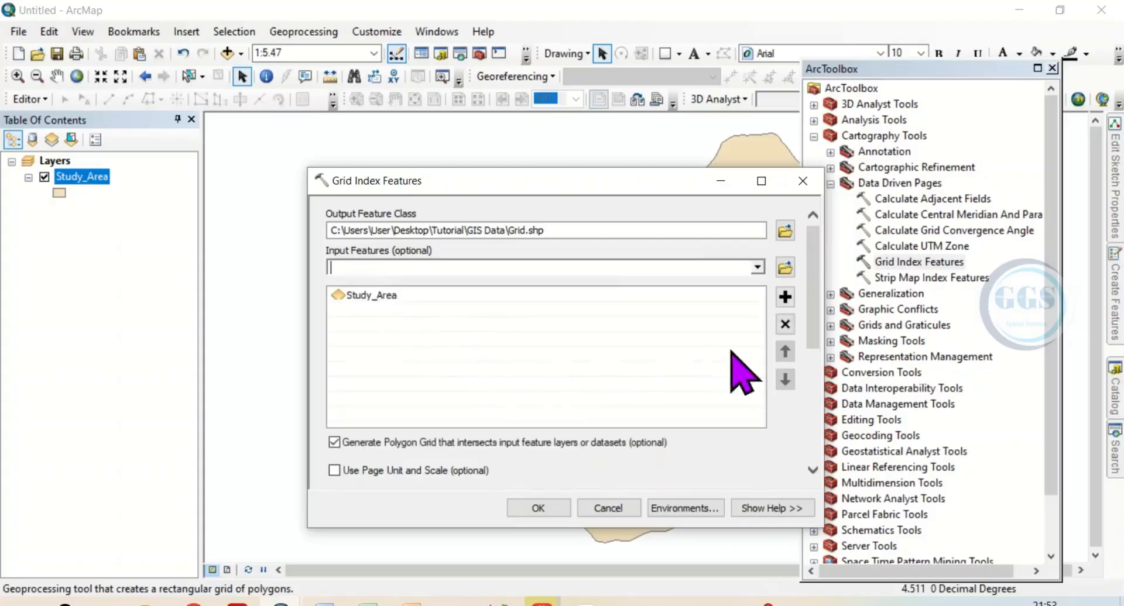
Set the grid's polygon width and polygon height to 2 each, with kilometers as the unit
{"action": "scroll", "coordinate": [812, 383], "scroll_direction": "down", "scroll_amount": 3}
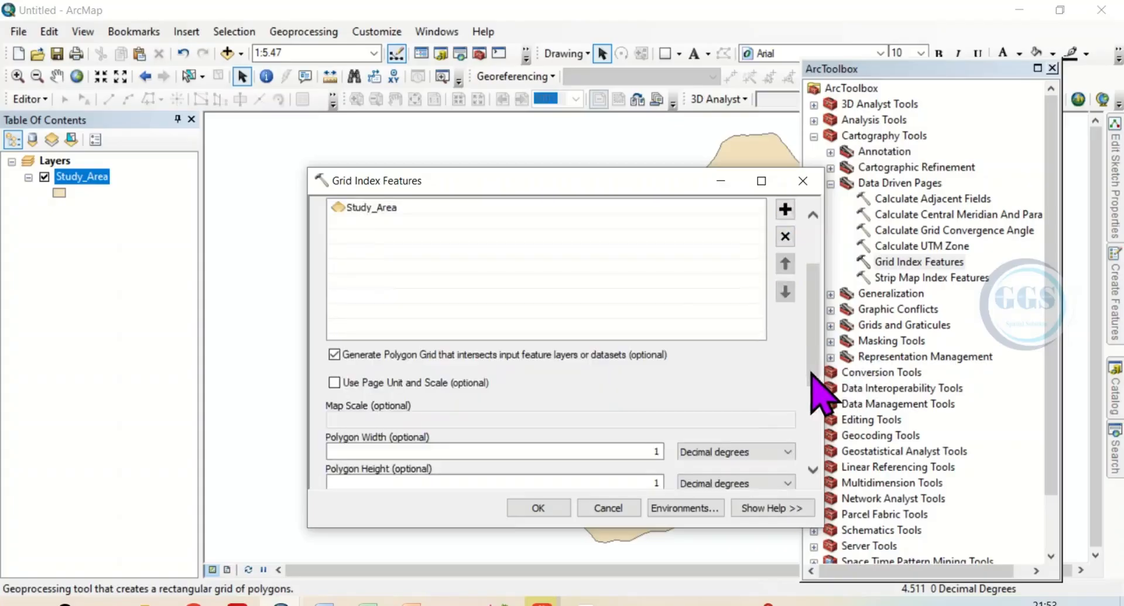
{"action": "scroll", "coordinate": [464, 389], "scroll_direction": "up", "scroll_amount": 3}
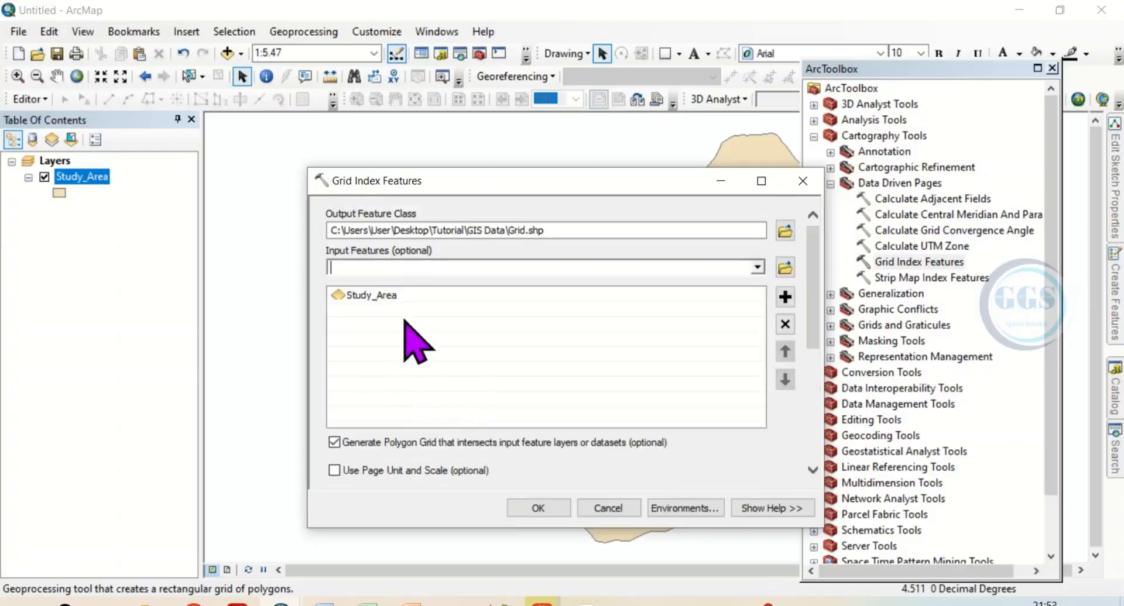
{"action": "scroll", "coordinate": [384, 463], "scroll_direction": "down", "scroll_amount": 1}
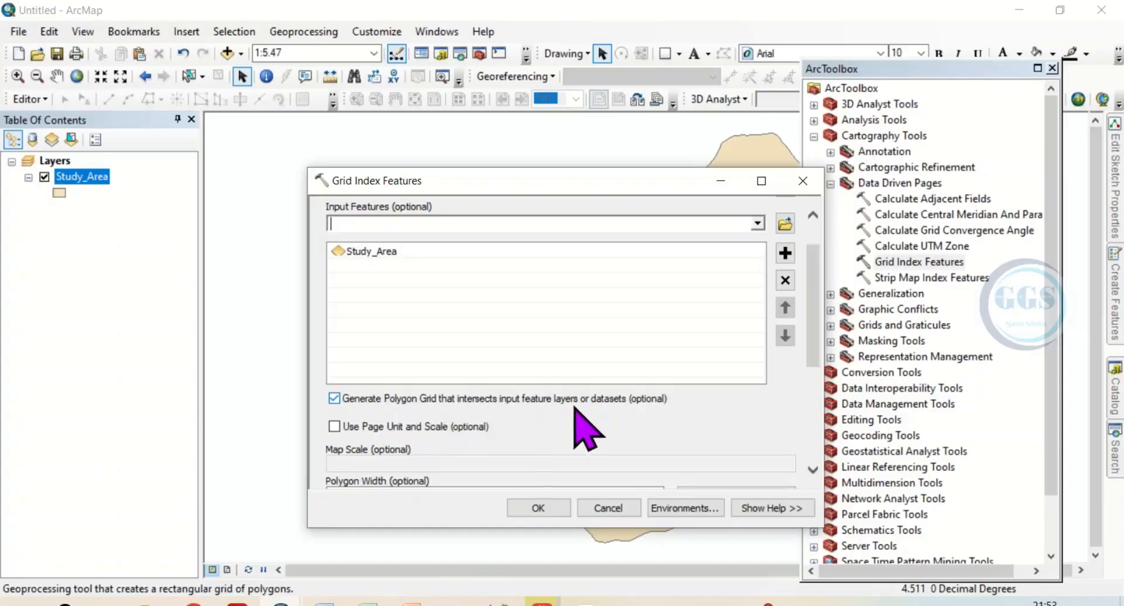
{"action": "scroll", "coordinate": [641, 404], "scroll_direction": "down", "scroll_amount": 3}
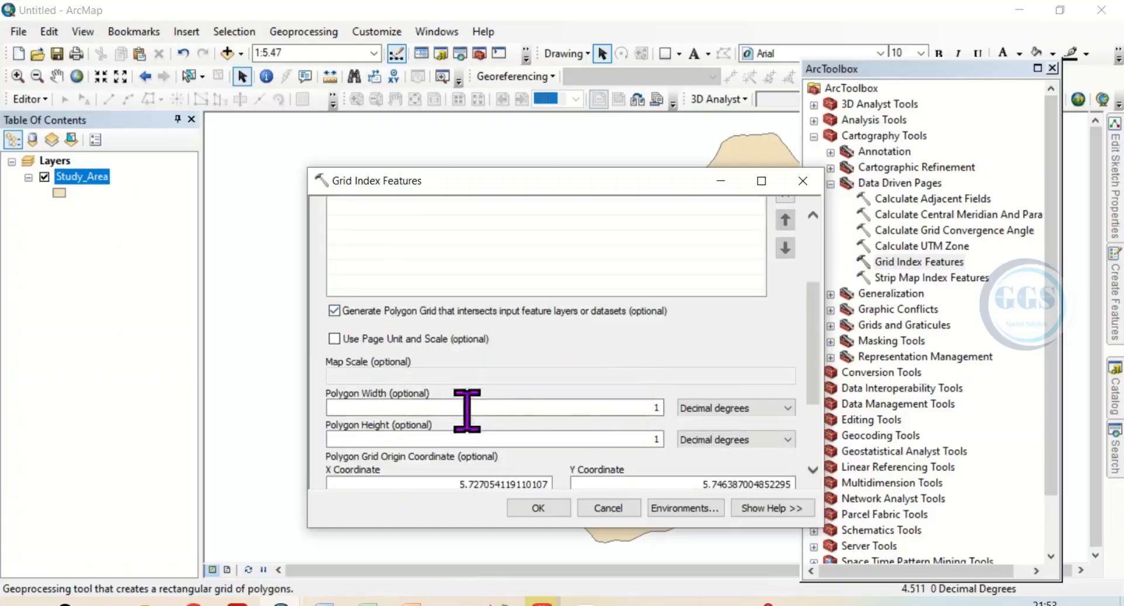
{"action": "left_click", "coordinate": [788, 409]}
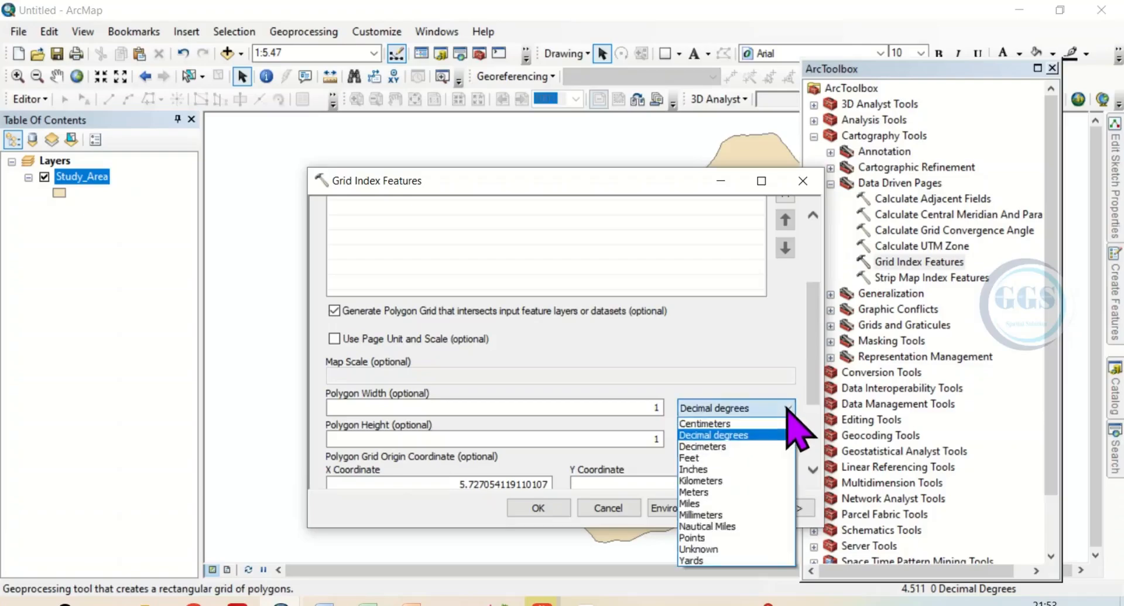
{"action": "left_click", "coordinate": [702, 481]}
{"action": "double_click", "coordinate": [653, 407]}
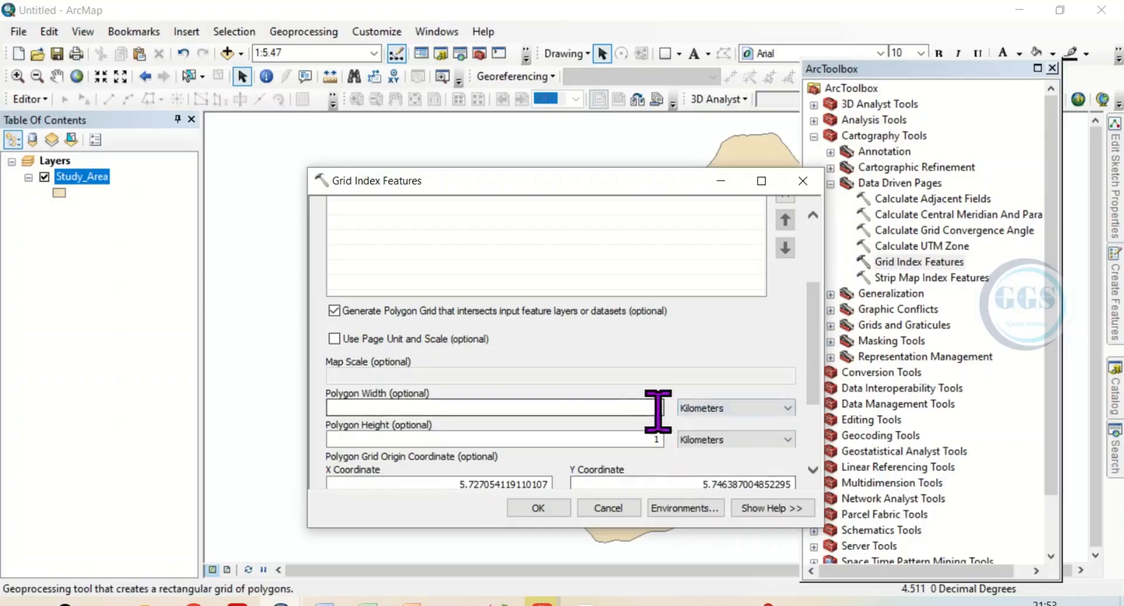
{"action": "key", "text": "BackSpace"}
{"action": "left_click_drag", "start_coordinate": [659, 408], "coordinate": [647, 407]}
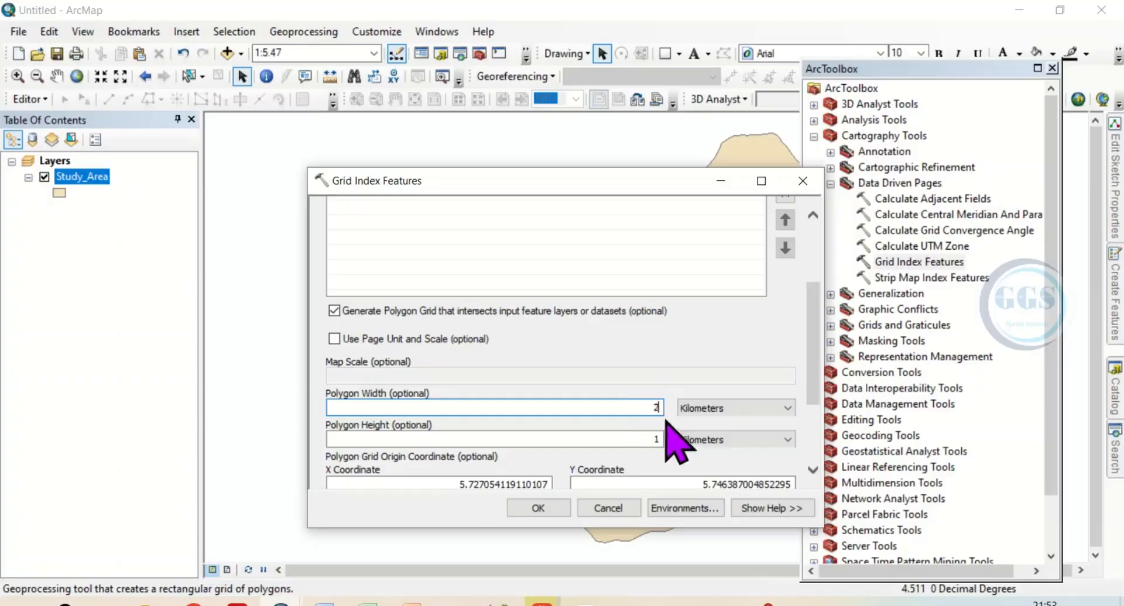
{"action": "type", "text": "2"}
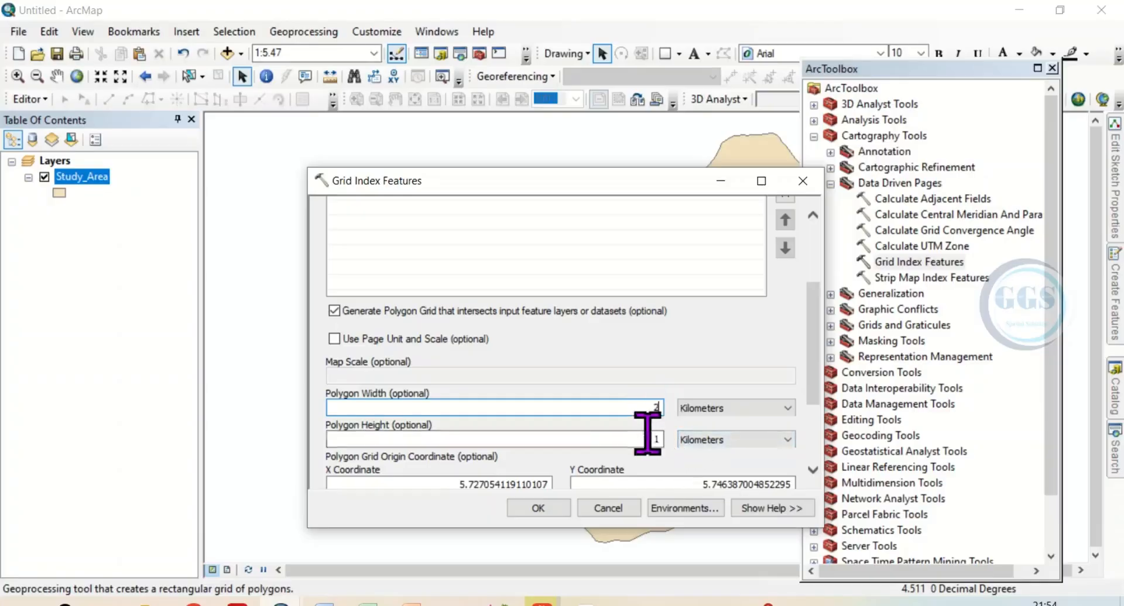
{"action": "left_click_drag", "start_coordinate": [657, 439], "coordinate": [646, 436]}
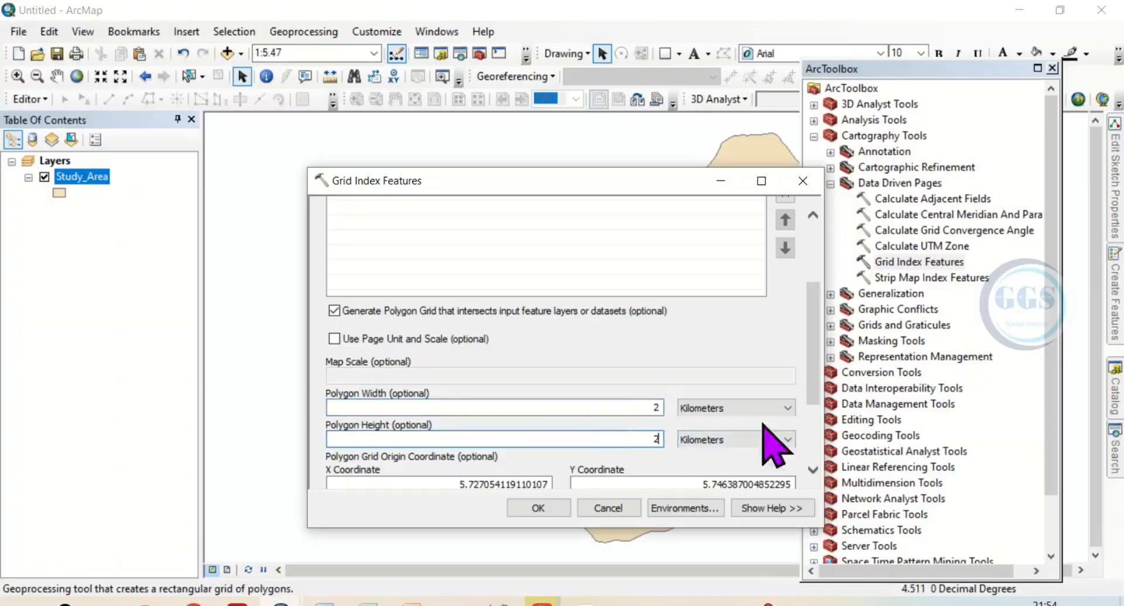
Set the number of rows and columns to 20 each, generate the grid and close the toolbox
{"action": "scroll", "coordinate": [815, 472], "scroll_direction": "down", "scroll_amount": 5}
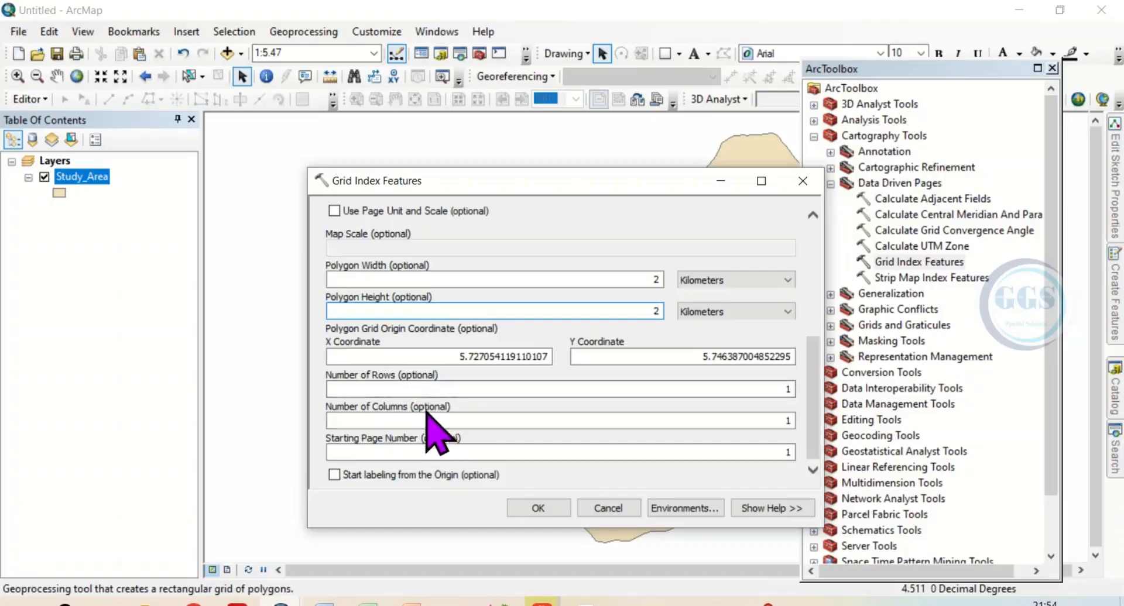
{"action": "left_click", "coordinate": [783, 390]}
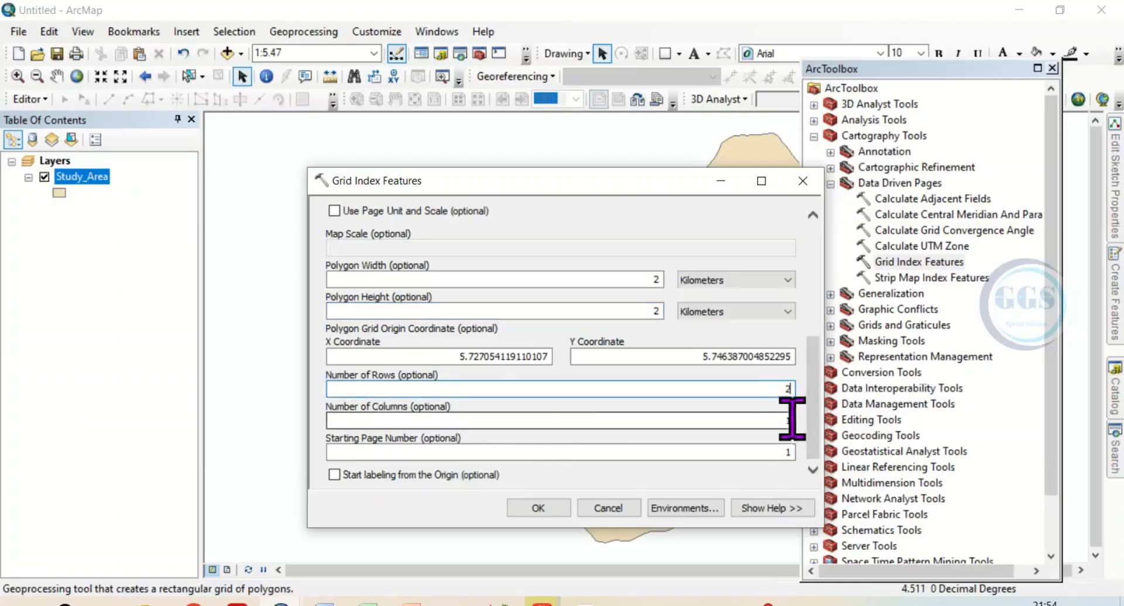
{"action": "type", "text": "20"}
{"action": "left_click", "coordinate": [785, 421]}
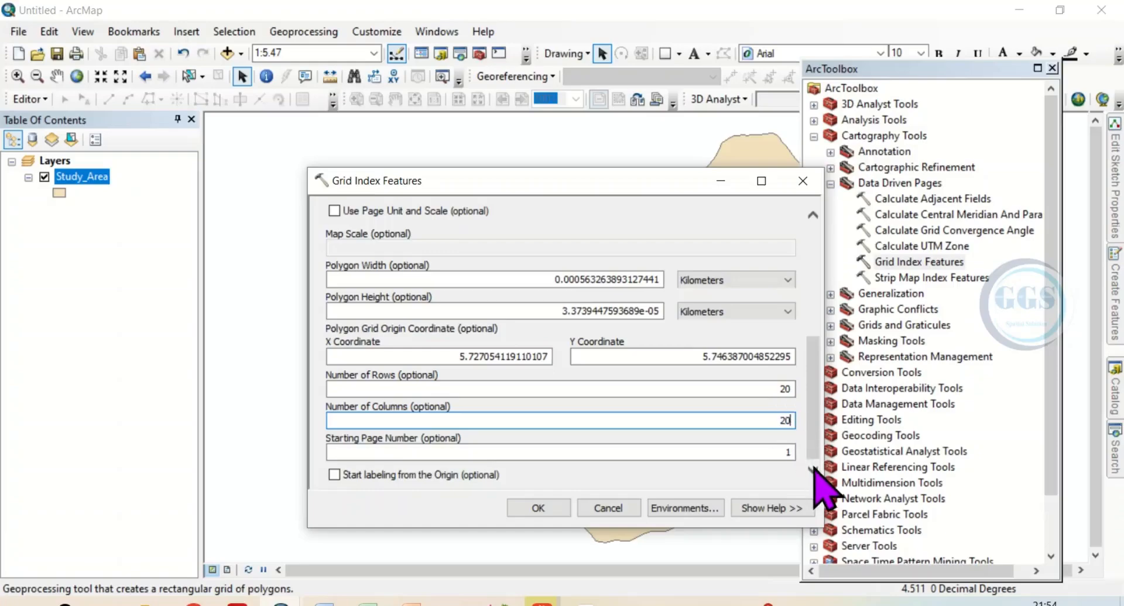
{"action": "left_click", "coordinate": [537, 508]}
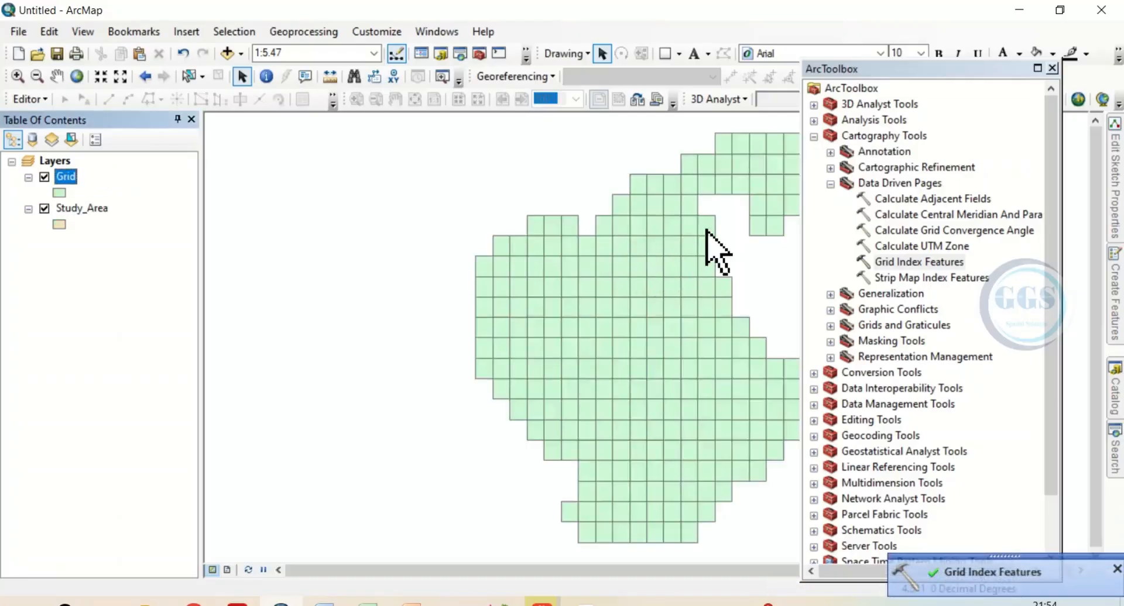
{"action": "left_click", "coordinate": [1052, 67]}
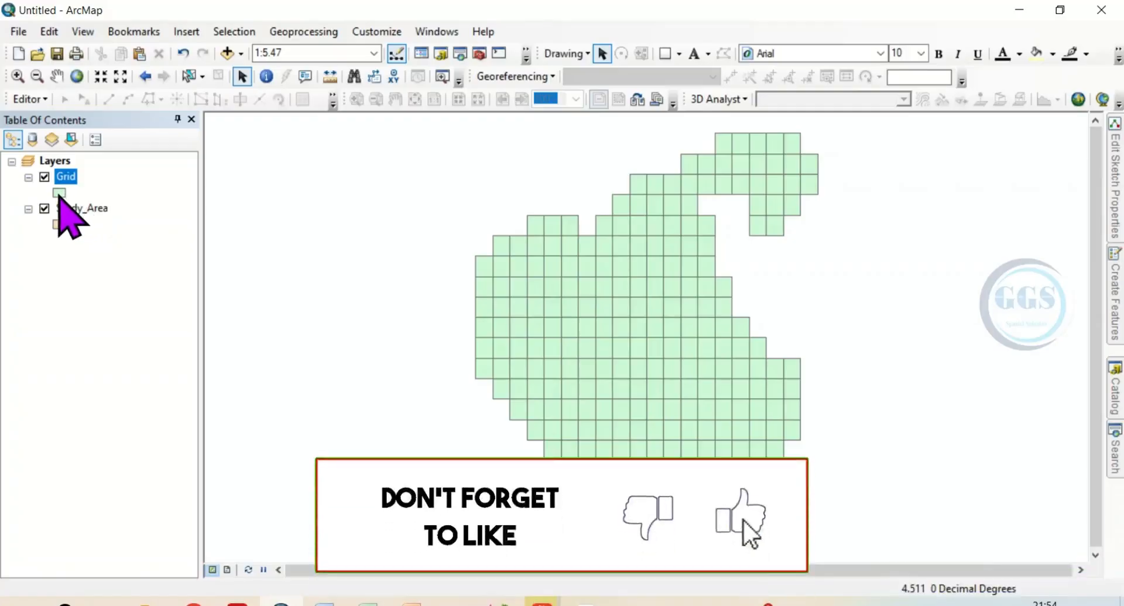
Change the Grid layer's symbol to the Hollow style
{"action": "left_click", "coordinate": [58, 194]}
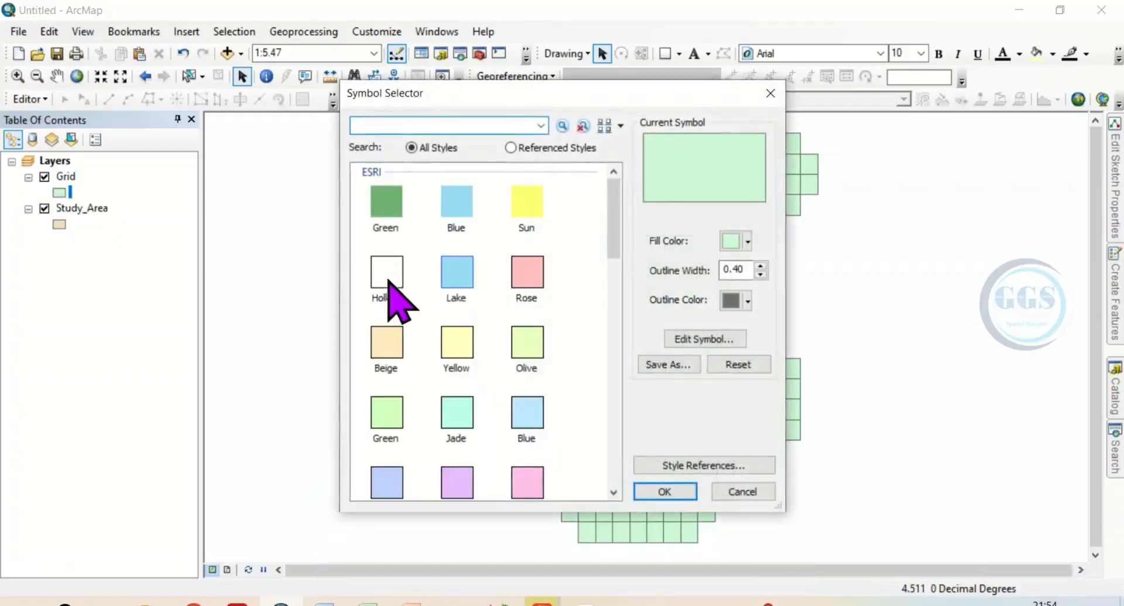
{"action": "left_click", "coordinate": [386, 284]}
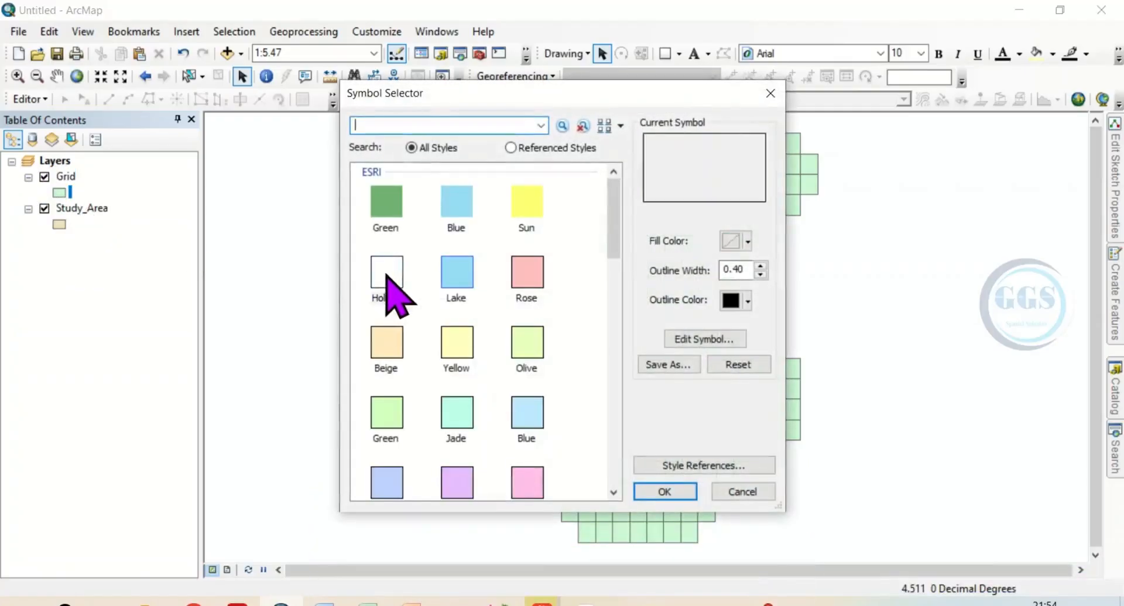
{"action": "left_click", "coordinate": [654, 493]}
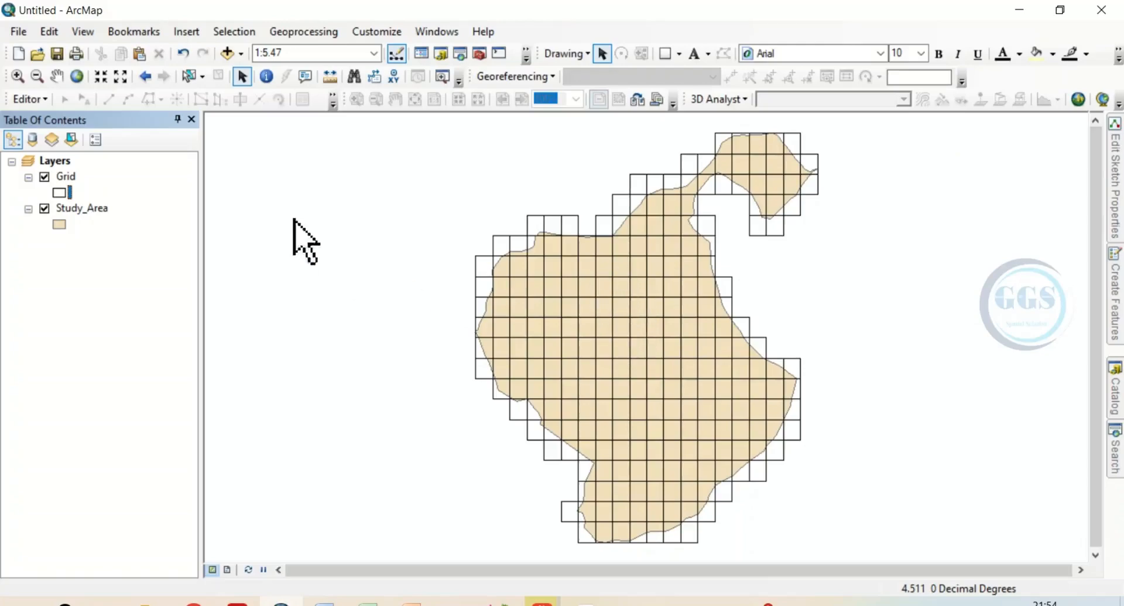
Open the Grid layer's attribute table and select the leftmost cell in the grid's top row on the map
{"action": "right_click", "coordinate": [71, 181]}
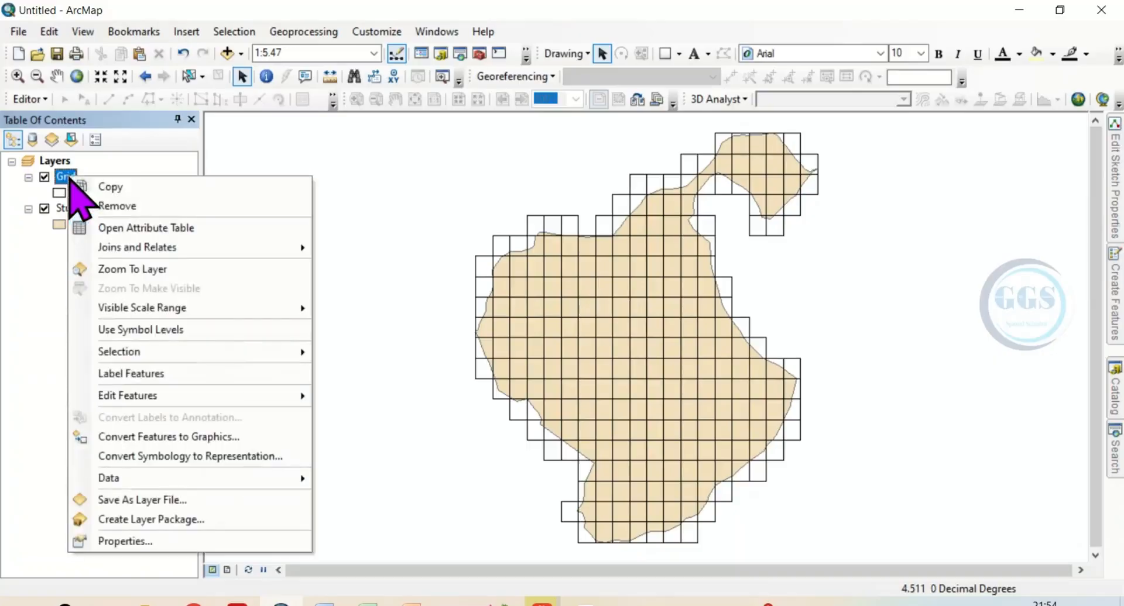
{"action": "left_click", "coordinate": [145, 227]}
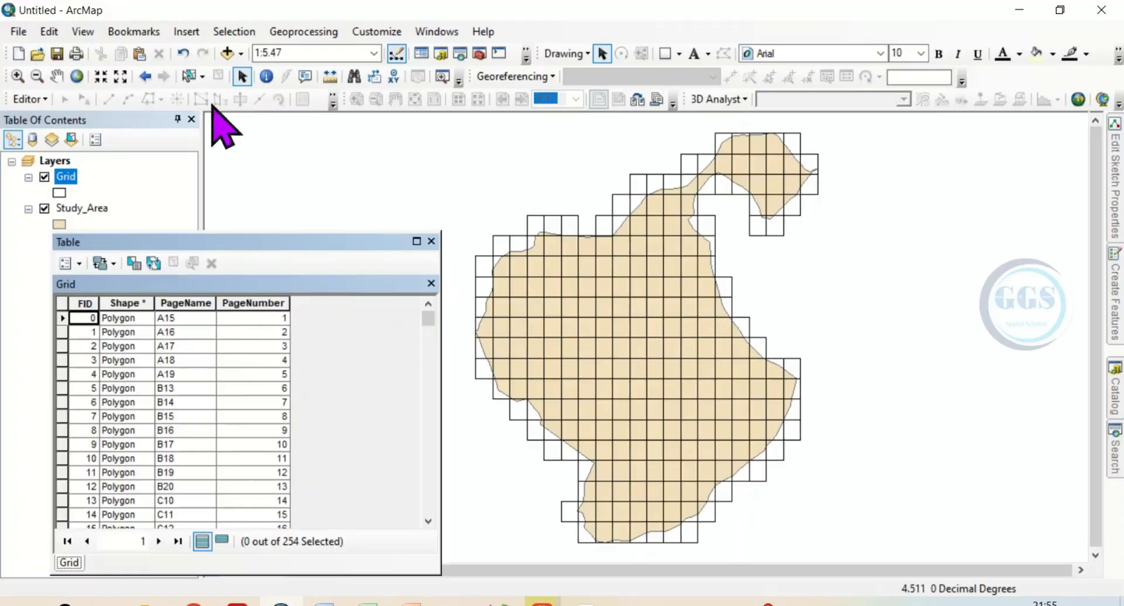
{"action": "left_click", "coordinate": [187, 76]}
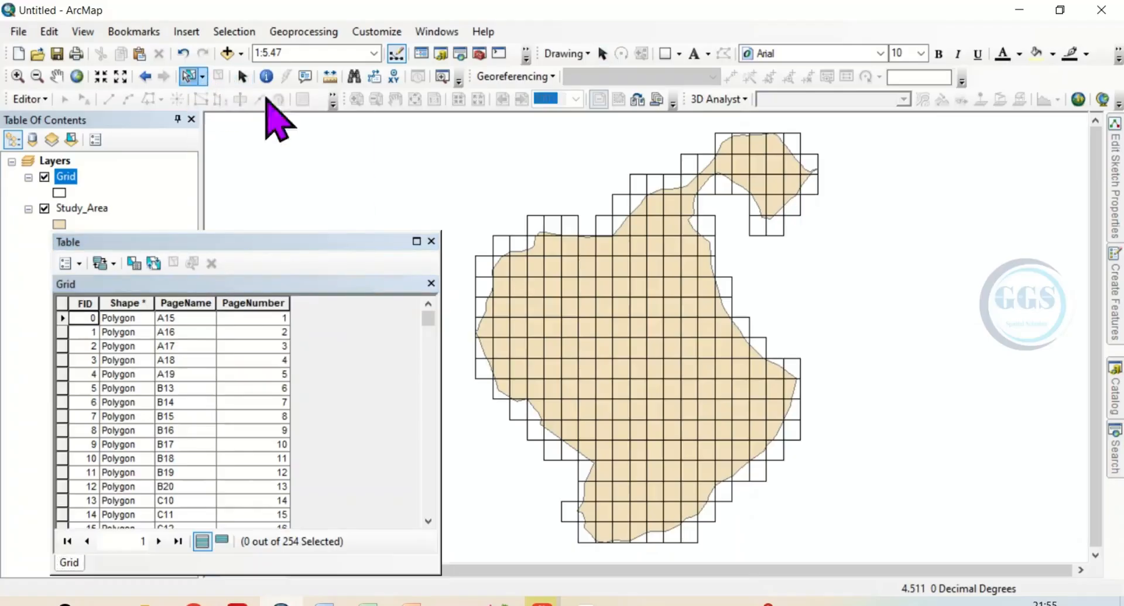
{"action": "left_click", "coordinate": [721, 140]}
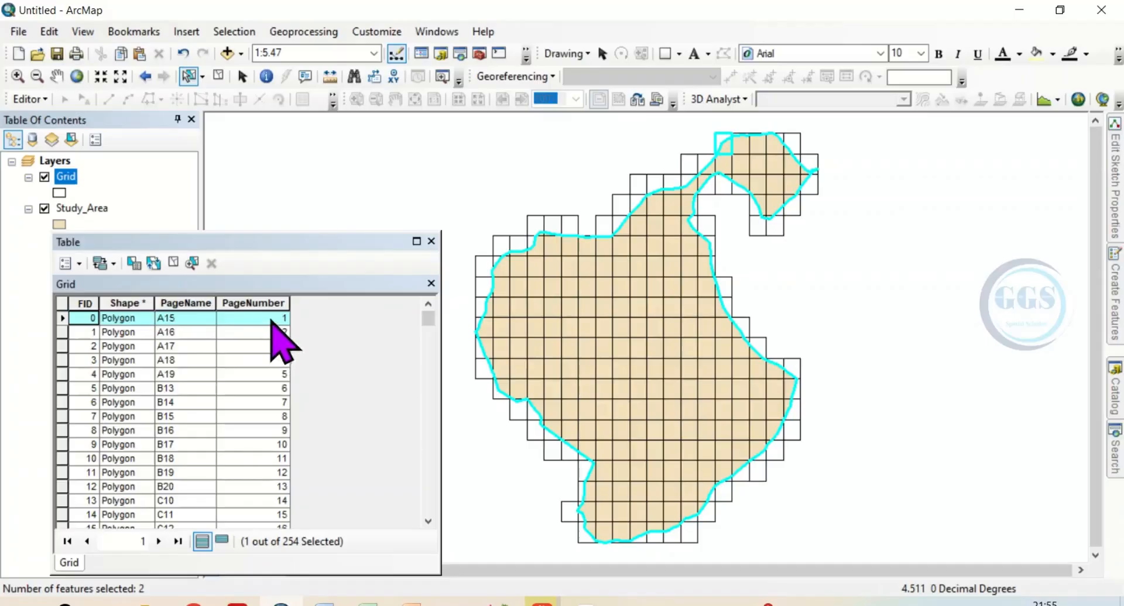
Locate individual grid cells by selecting record B16, clearing the selection, and selecting records B17 and B19 in turn
{"action": "left_click", "coordinate": [63, 430]}
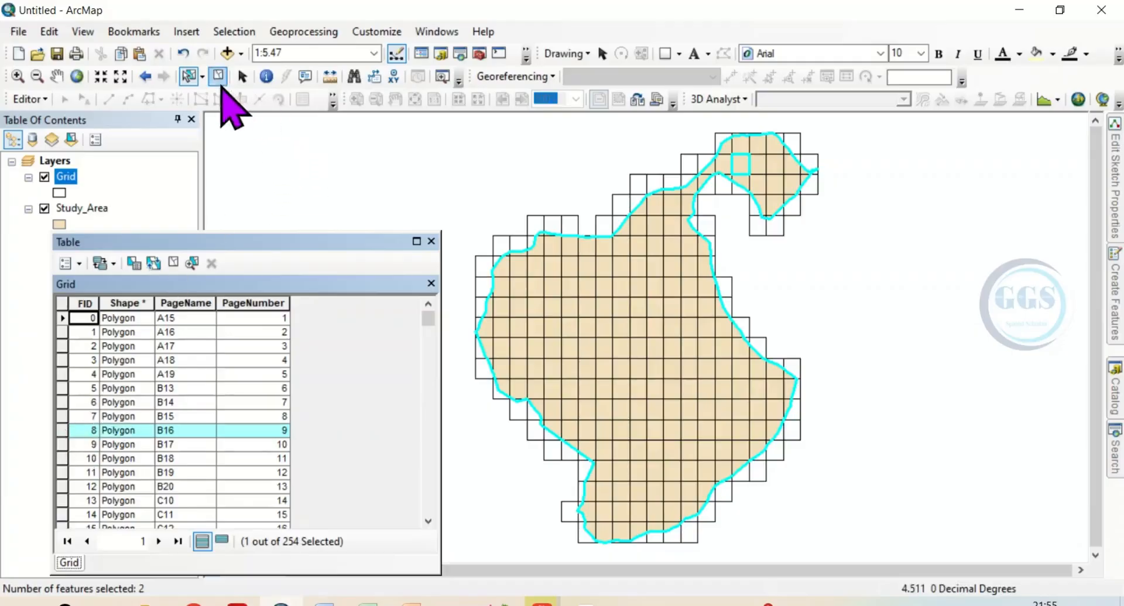
{"action": "left_click", "coordinate": [219, 77]}
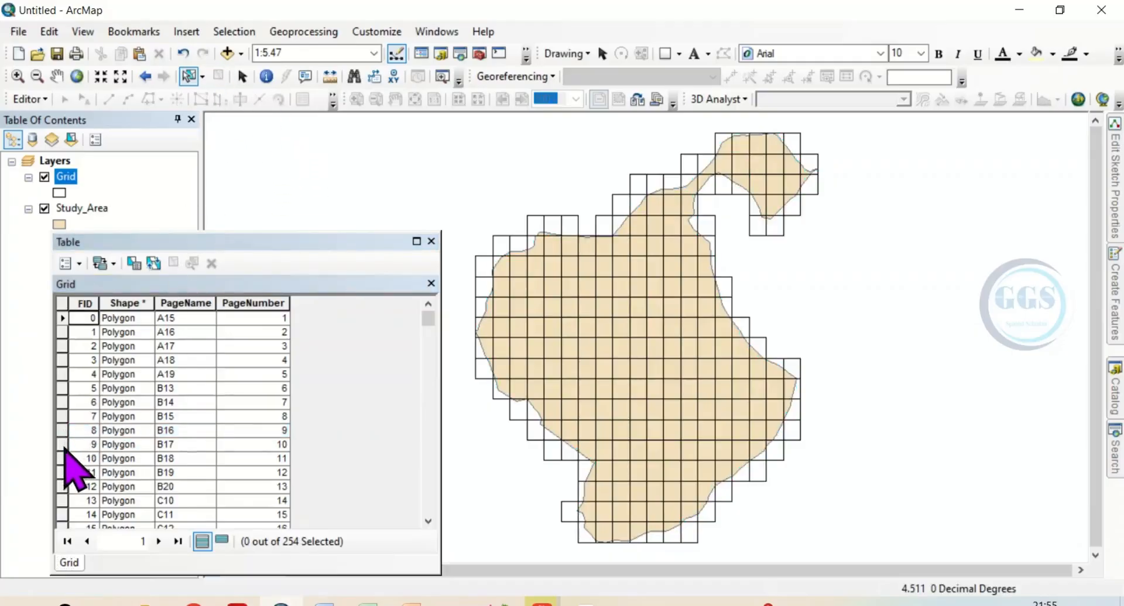
{"action": "left_click", "coordinate": [62, 445]}
{"action": "left_click", "coordinate": [63, 473]}
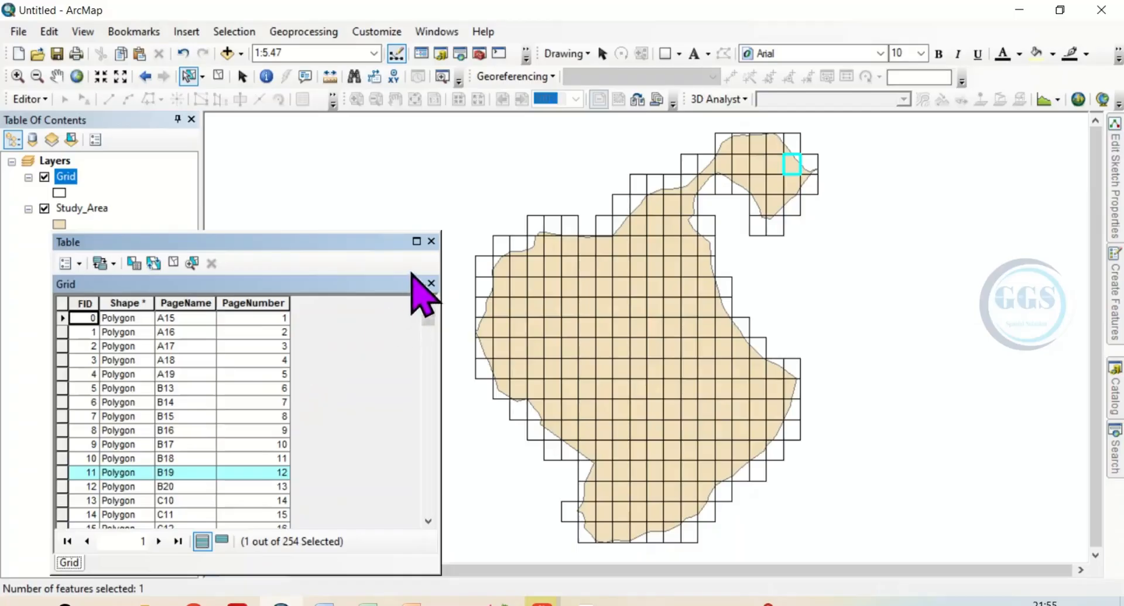
Close the Grid attribute table and clear the selected grid cell
{"action": "left_click", "coordinate": [431, 242]}
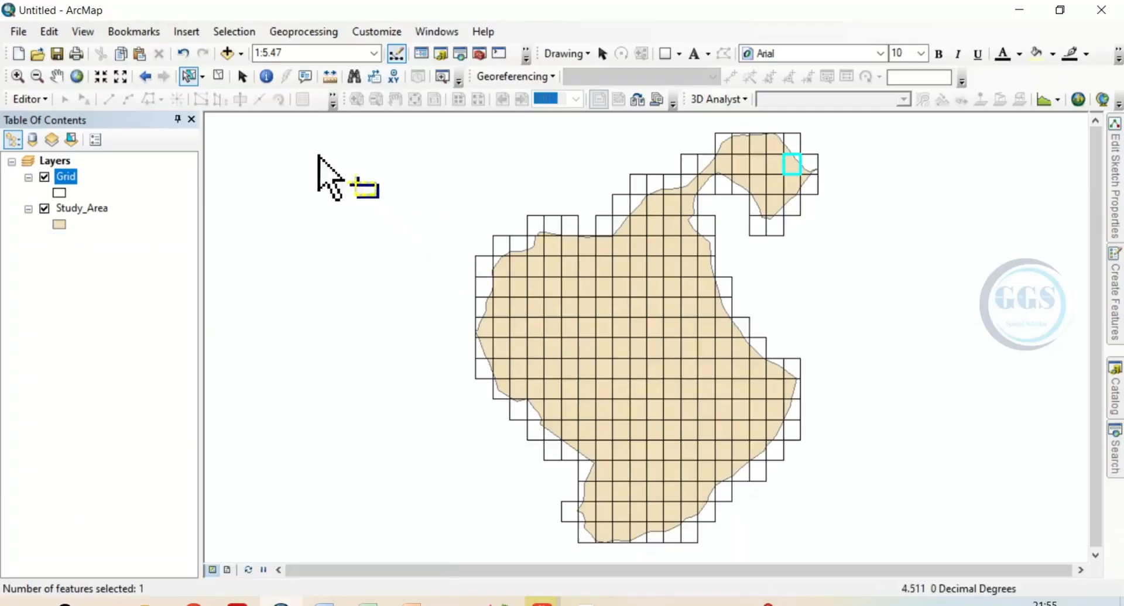
{"action": "left_click", "coordinate": [217, 76]}
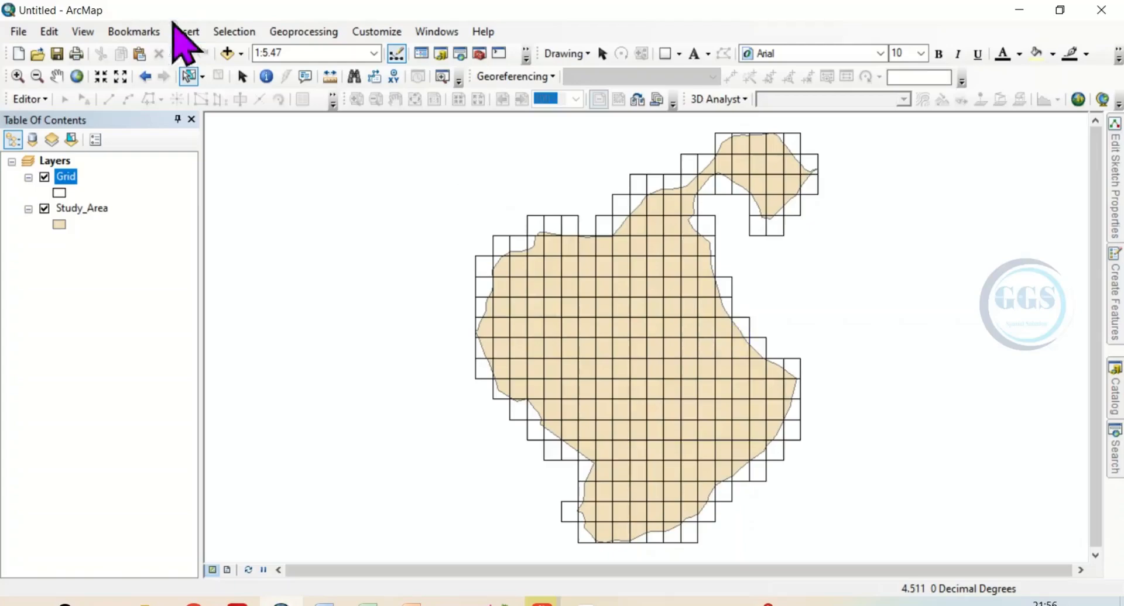
Start the Clip tool with Grid as the input features and Study_Area as the clip features
{"action": "left_click", "coordinate": [302, 34]}
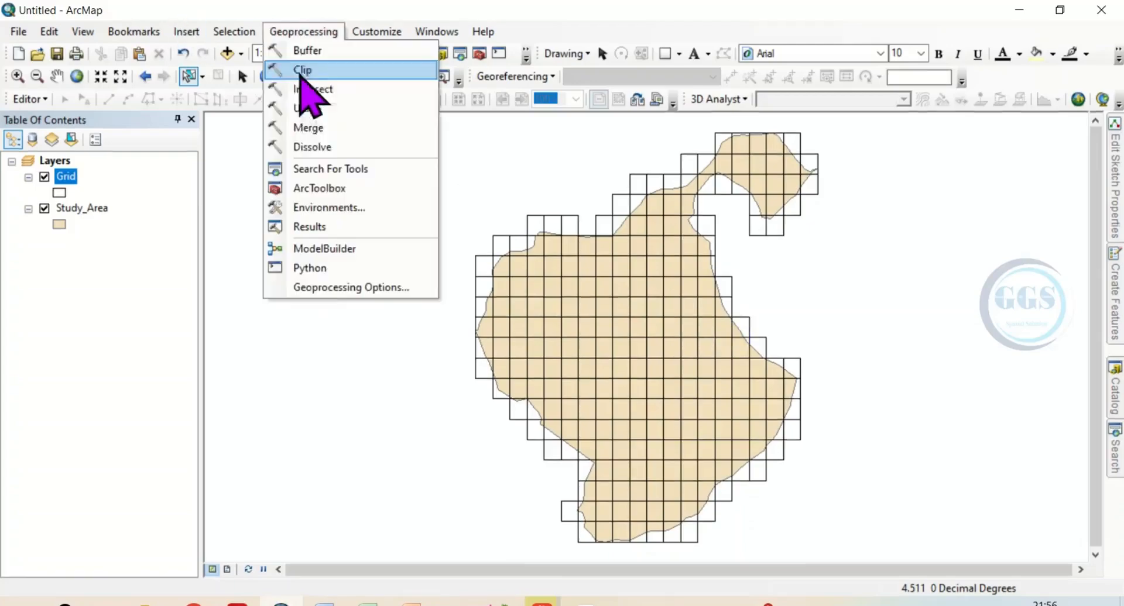
{"action": "left_click", "coordinate": [309, 70]}
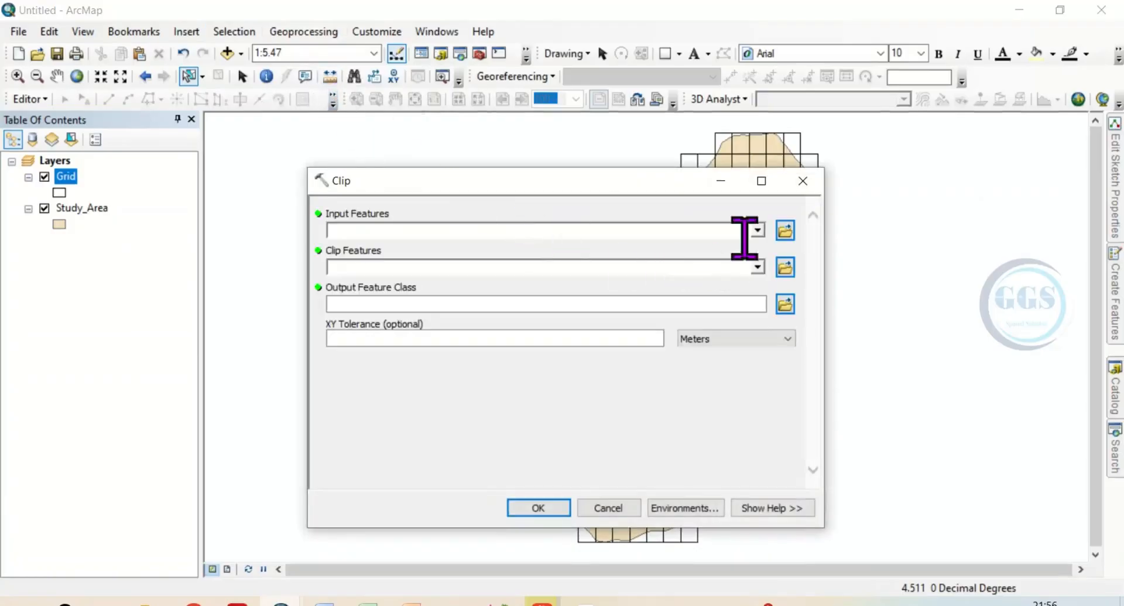
{"action": "left_click", "coordinate": [758, 231]}
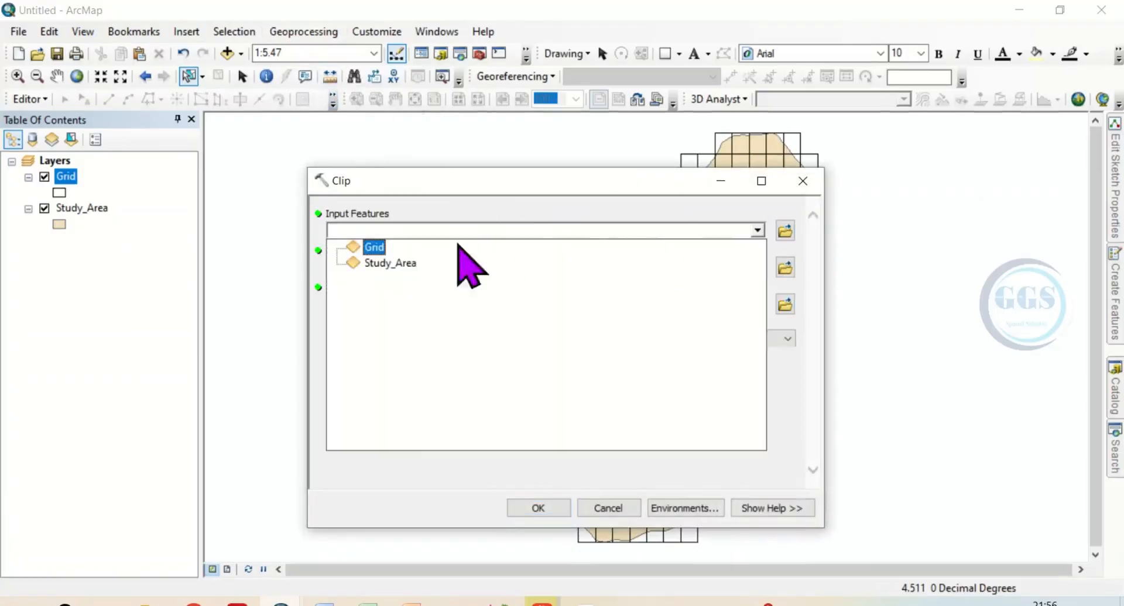
{"action": "left_click", "coordinate": [374, 249]}
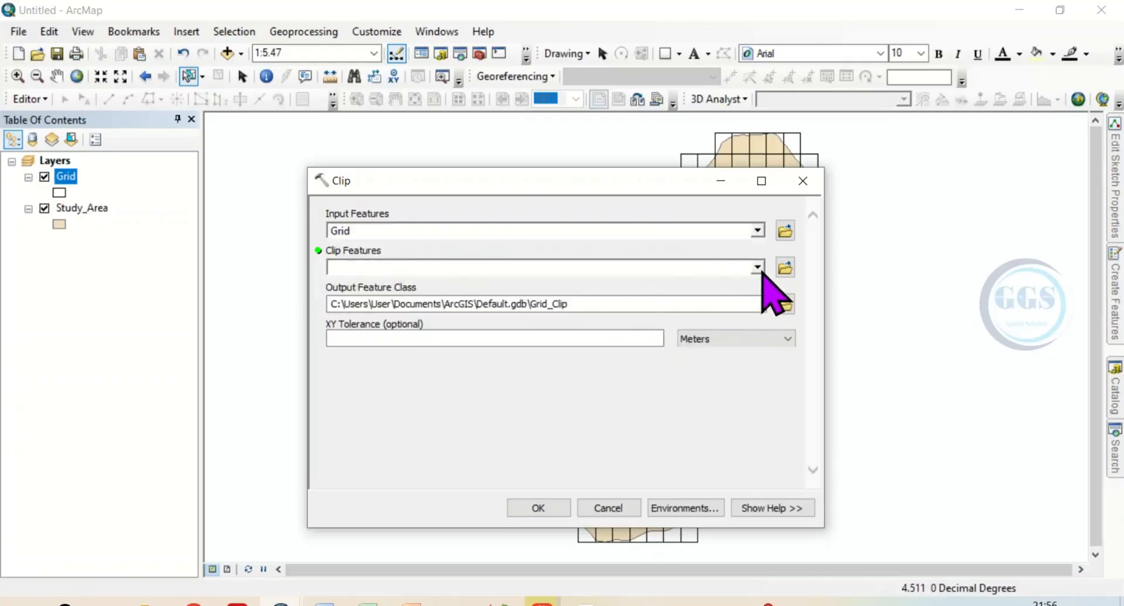
{"action": "left_click", "coordinate": [758, 267]}
{"action": "left_click", "coordinate": [390, 302]}
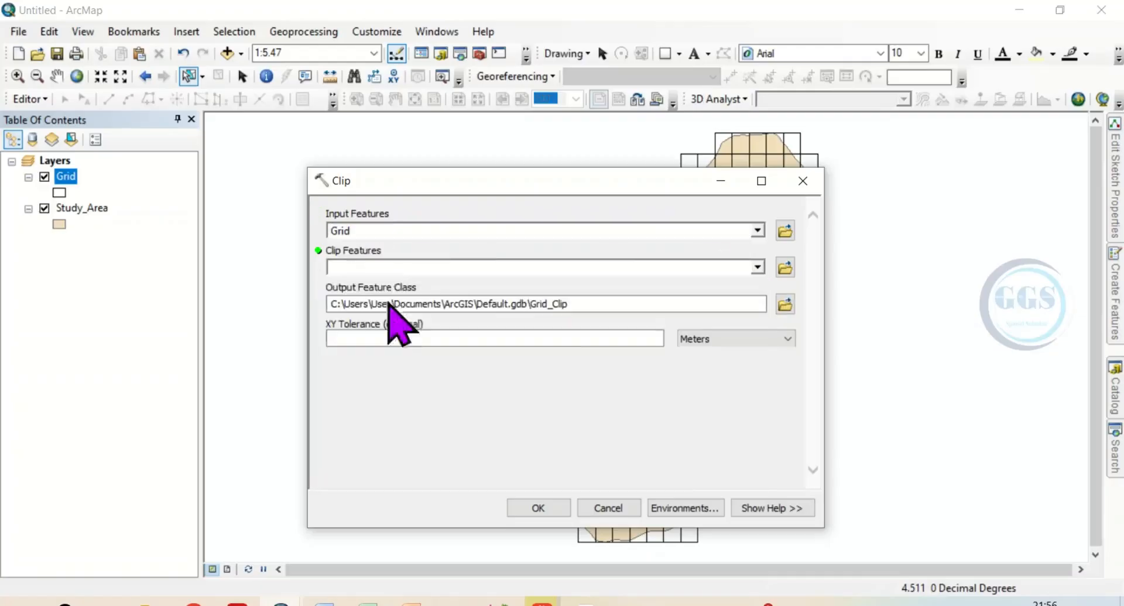
Name the clip output Grid_clip.shp in the GIS Data folder and run the clip
{"action": "left_click", "coordinate": [785, 305]}
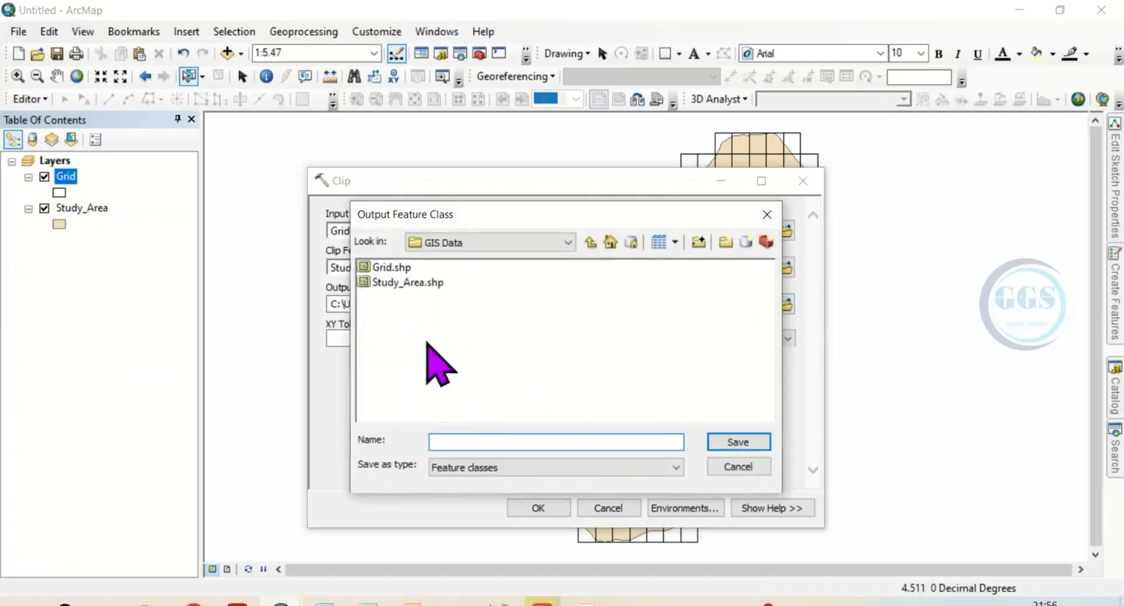
{"action": "left_click", "coordinate": [388, 267]}
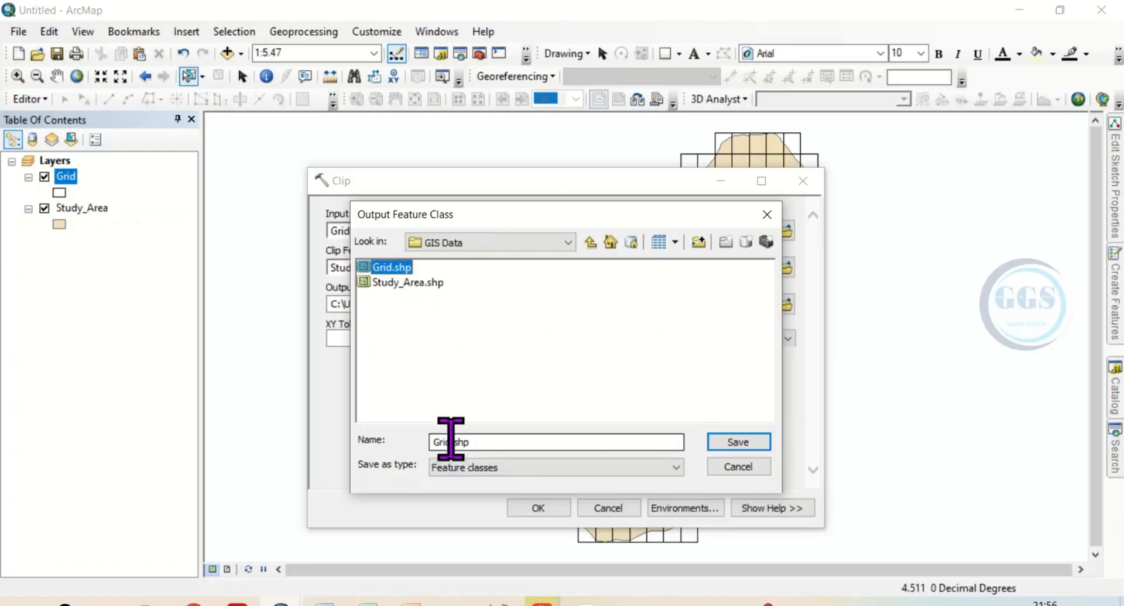
{"action": "left_click", "coordinate": [450, 442]}
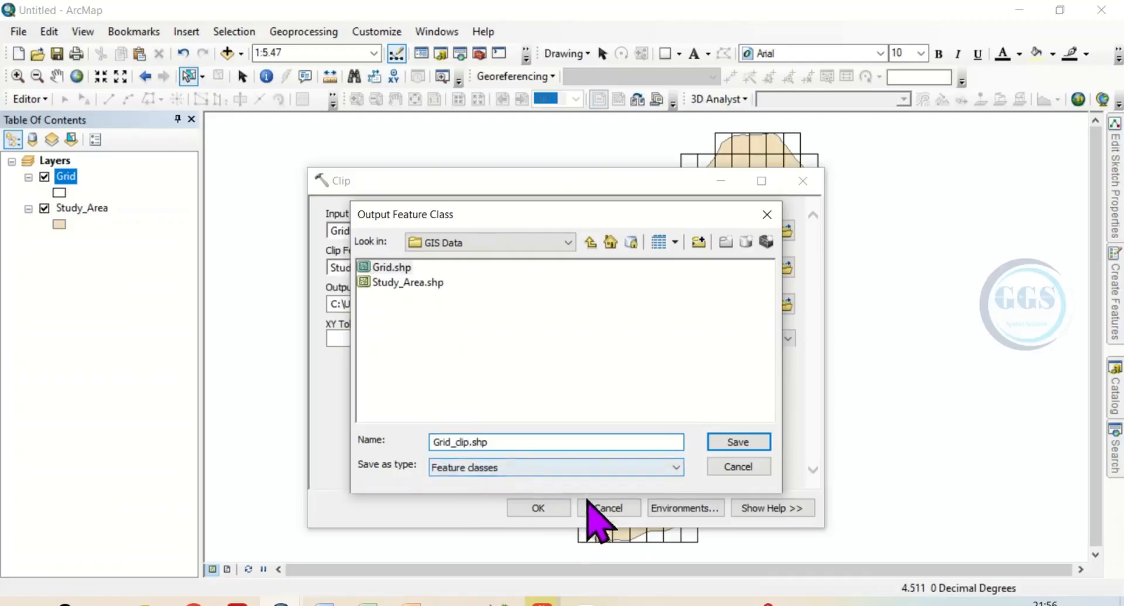
{"action": "left_click", "coordinate": [733, 443]}
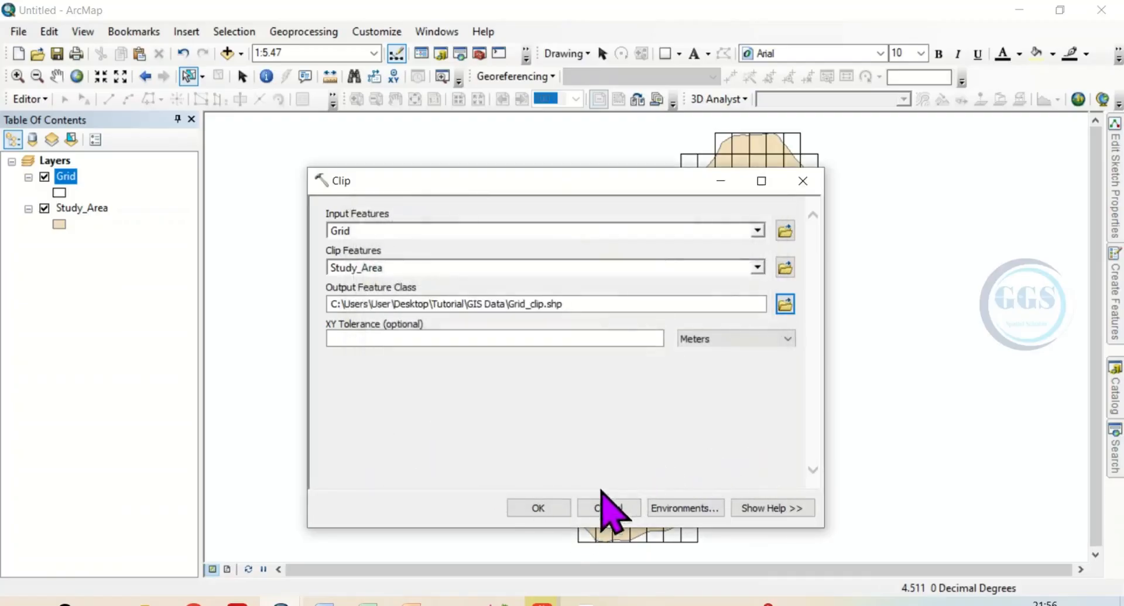
{"action": "left_click", "coordinate": [538, 508]}
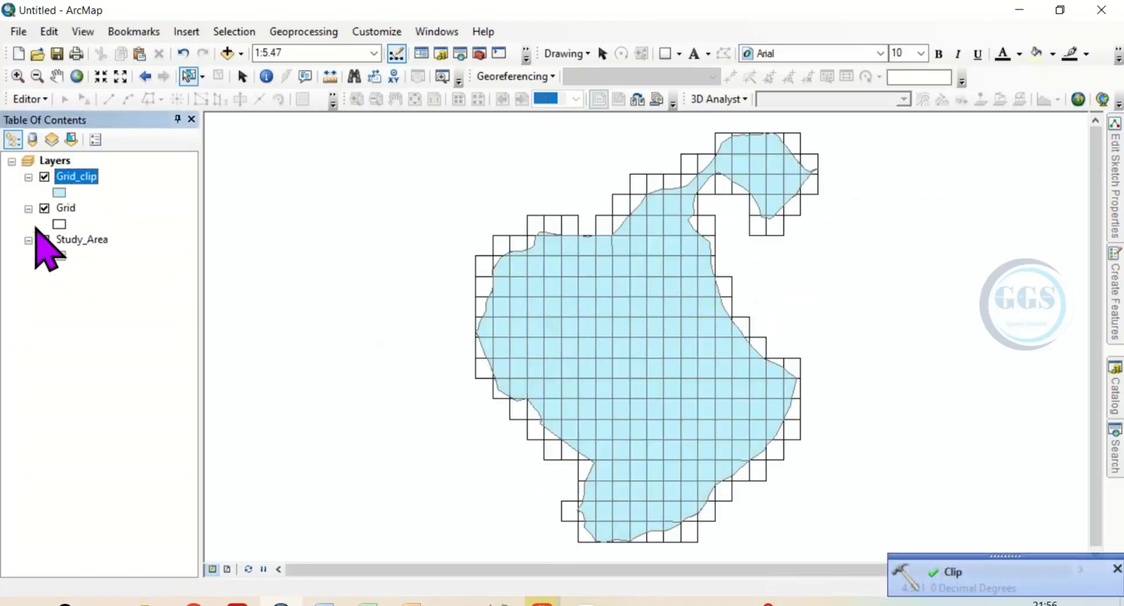
Hide the original Grid layer and change the Grid_clip layer's symbol to the Hollow style
{"action": "left_click", "coordinate": [45, 209]}
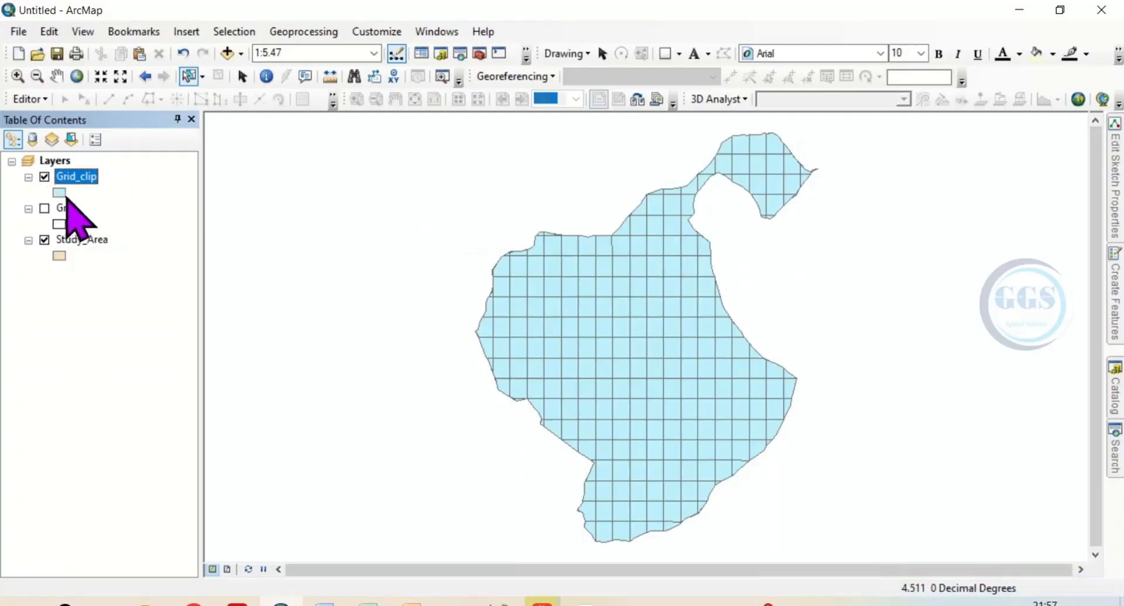
{"action": "left_click", "coordinate": [60, 193]}
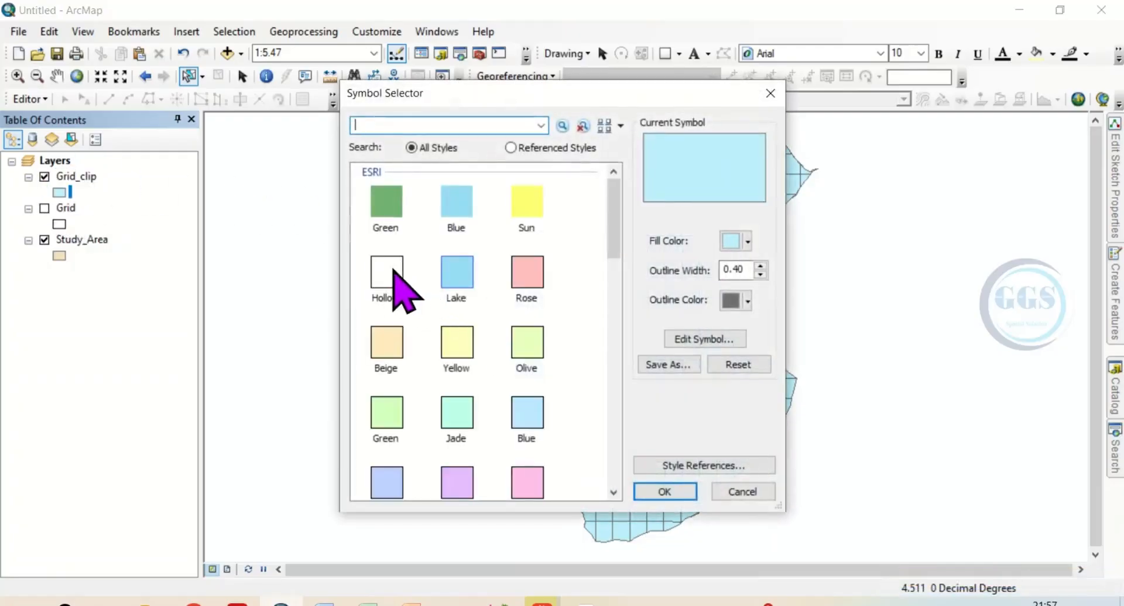
{"action": "left_click", "coordinate": [390, 271]}
{"action": "left_click", "coordinate": [666, 492]}
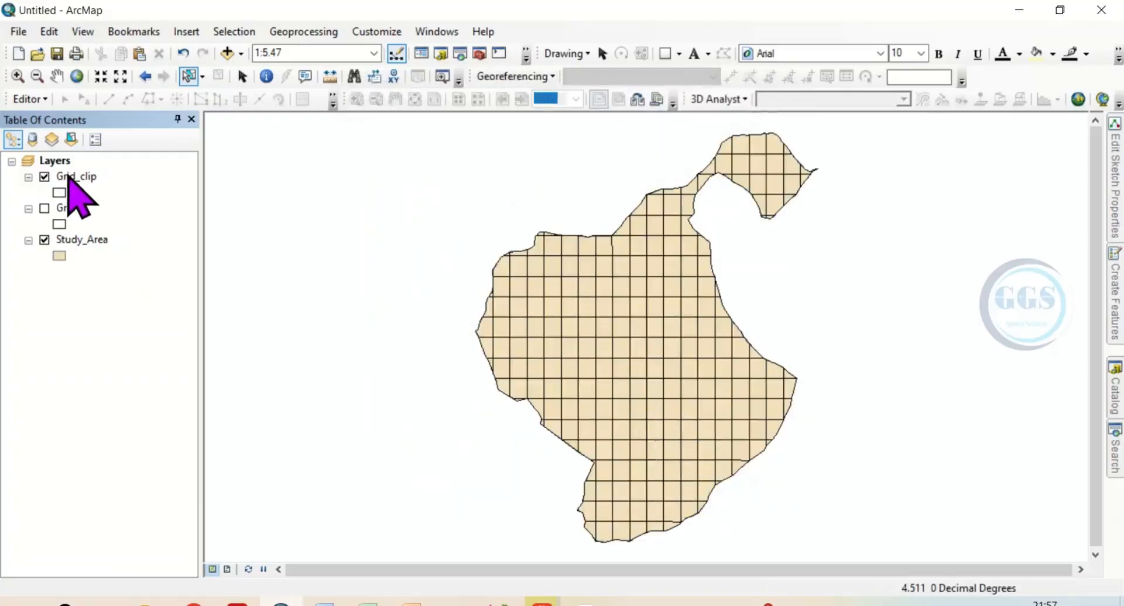
Review the Grid_clip layer's attribute table and close it
{"action": "right_click", "coordinate": [68, 176]}
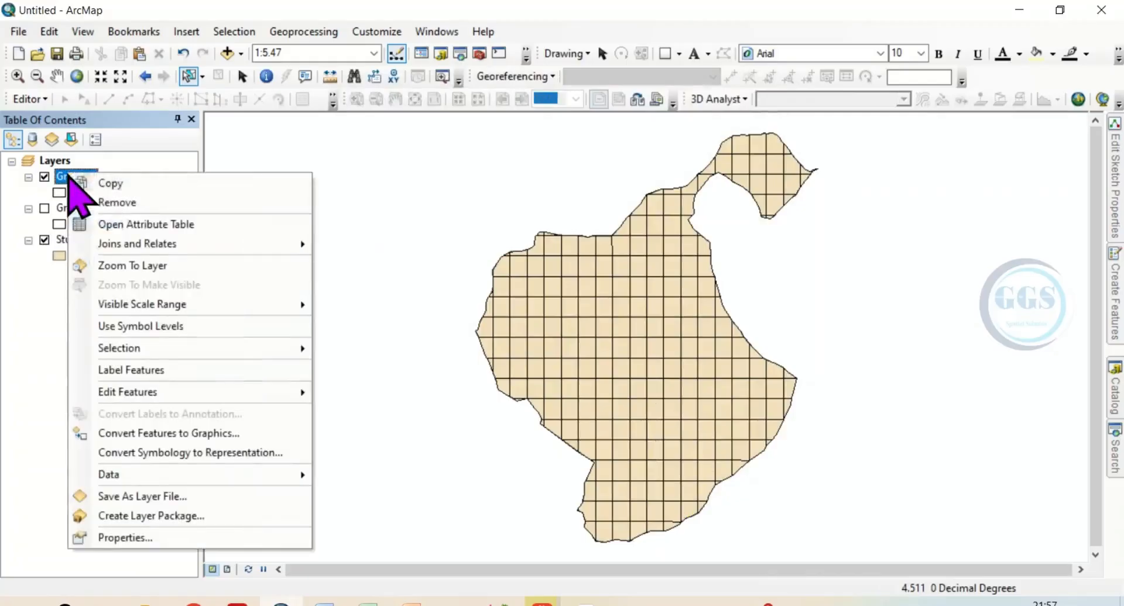
{"action": "left_click", "coordinate": [126, 224]}
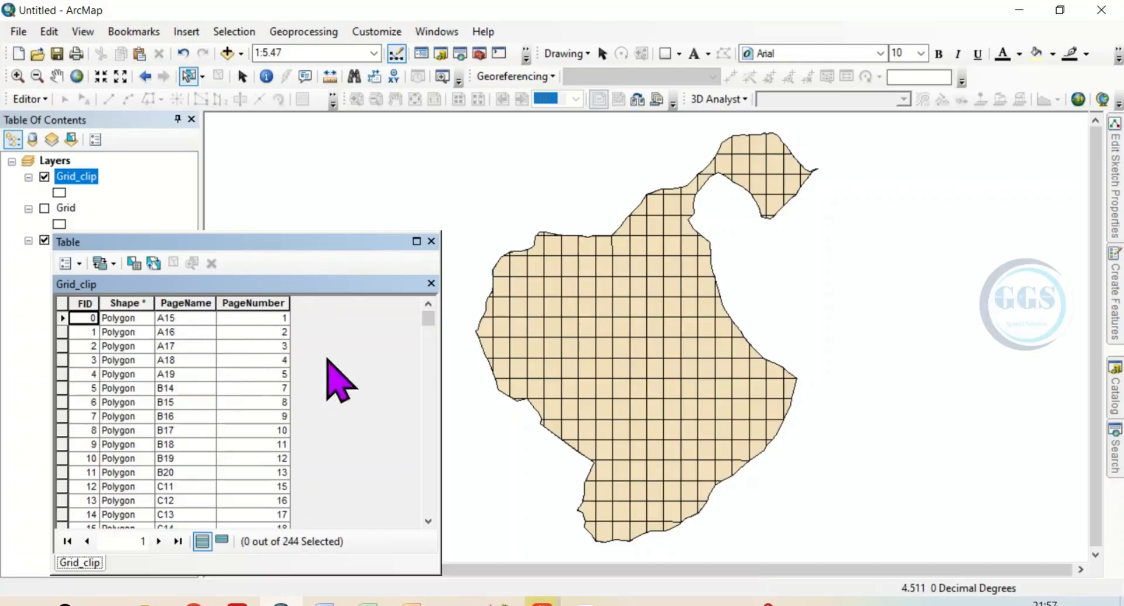
{"action": "left_click", "coordinate": [431, 241]}
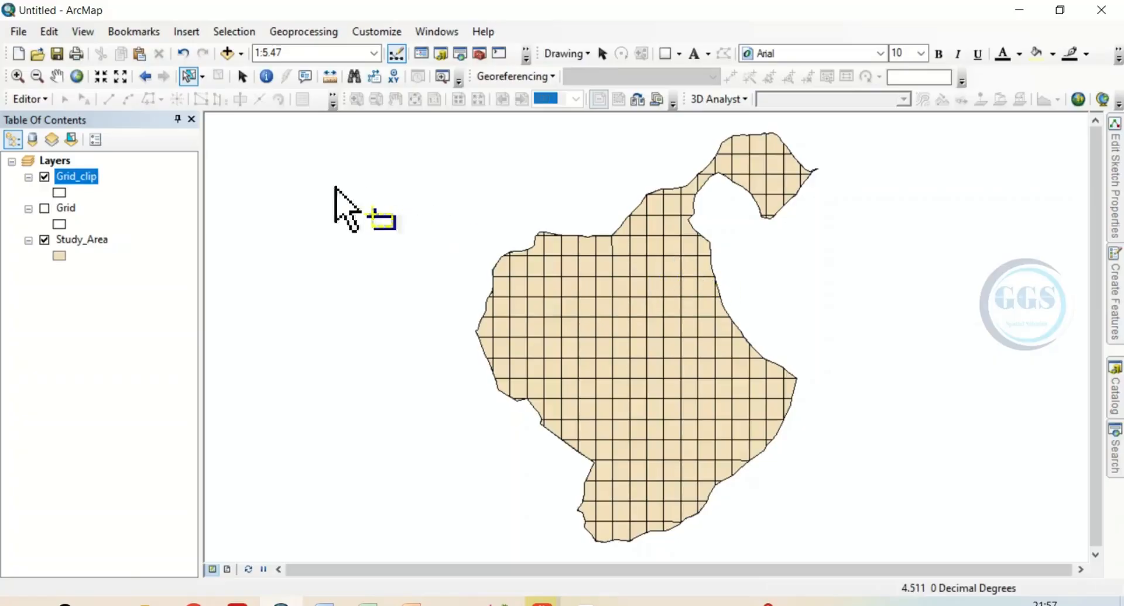
Label the Grid_clip features with the PageNumber field in bold text
{"action": "right_click", "coordinate": [69, 181]}
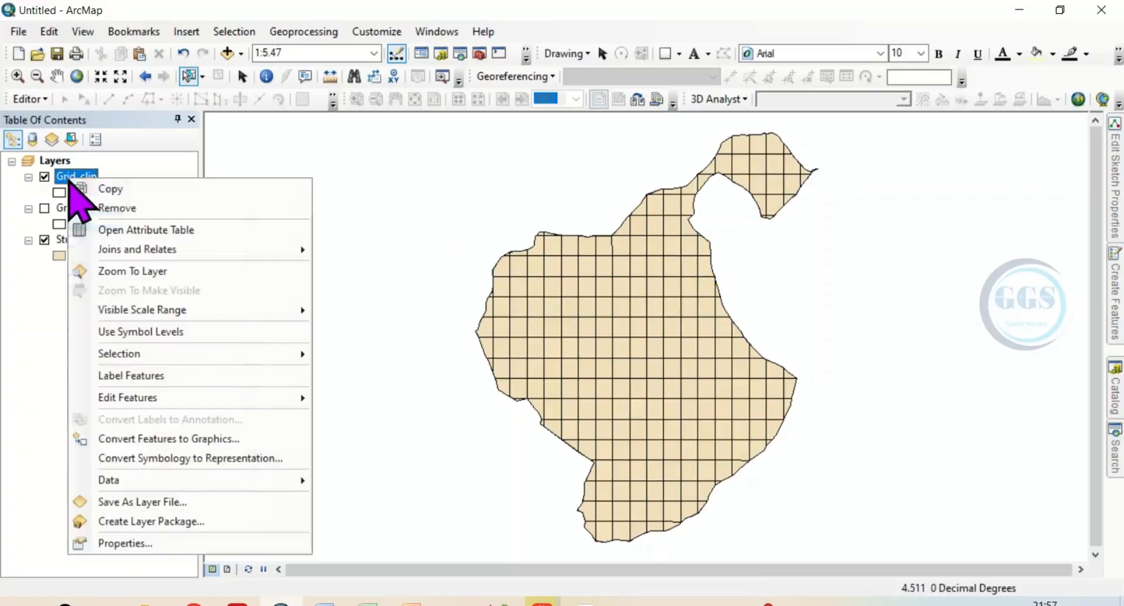
{"action": "left_click", "coordinate": [125, 543]}
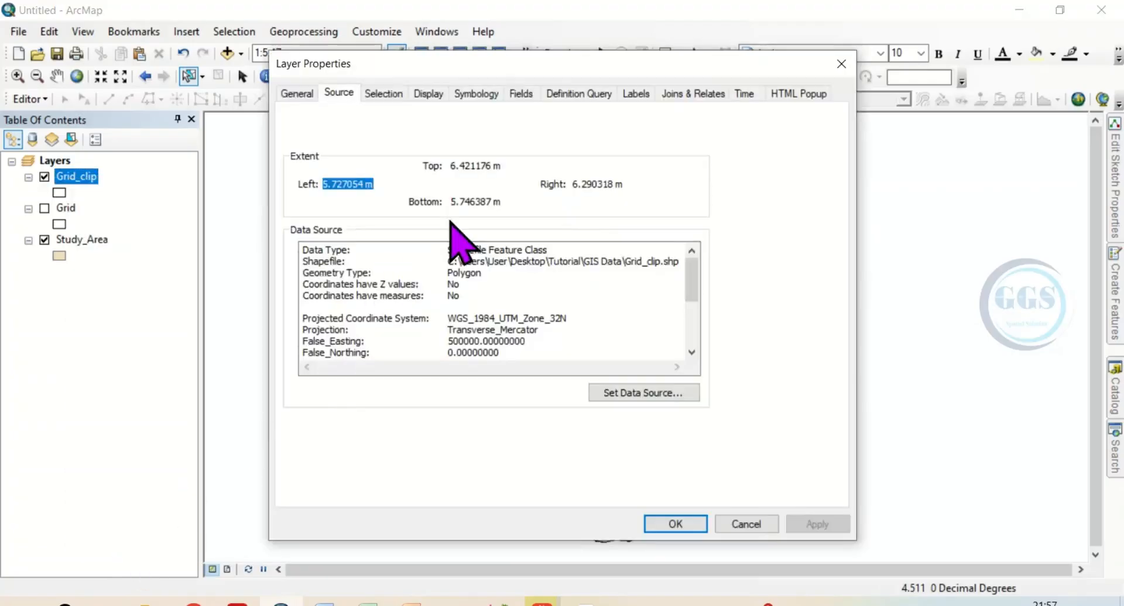
{"action": "left_click", "coordinate": [635, 95]}
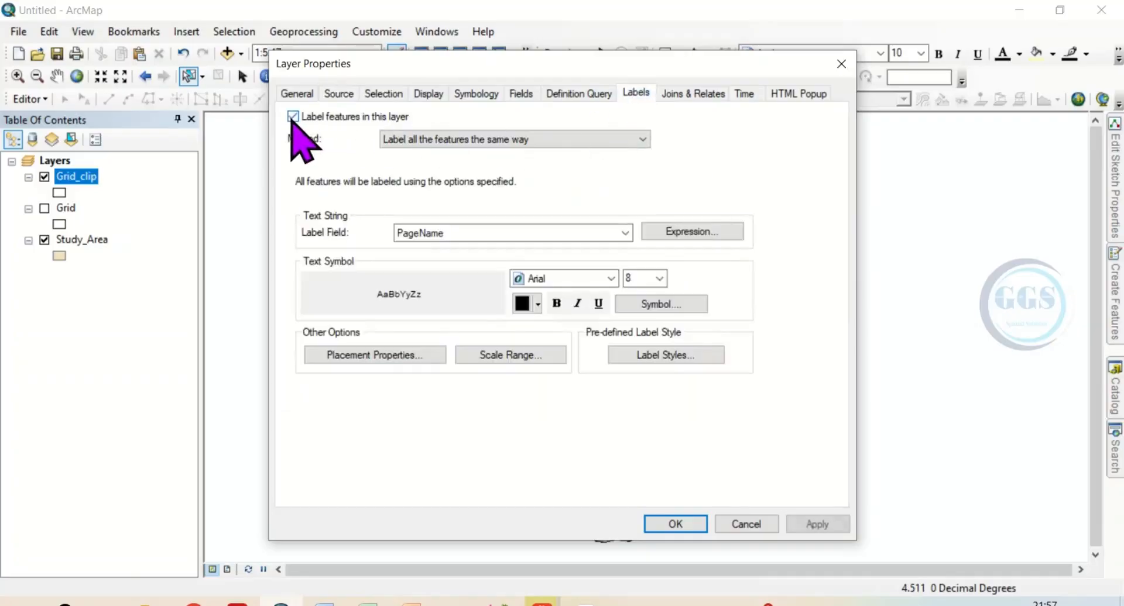
{"action": "left_click", "coordinate": [625, 233]}
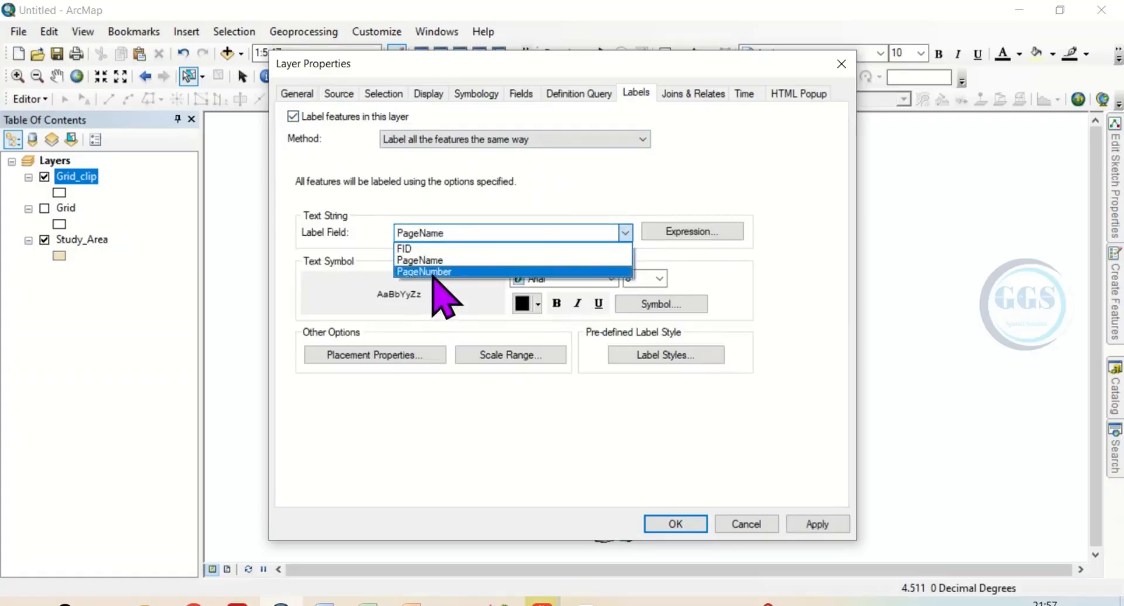
{"action": "left_click", "coordinate": [433, 273]}
{"action": "left_click", "coordinate": [557, 303]}
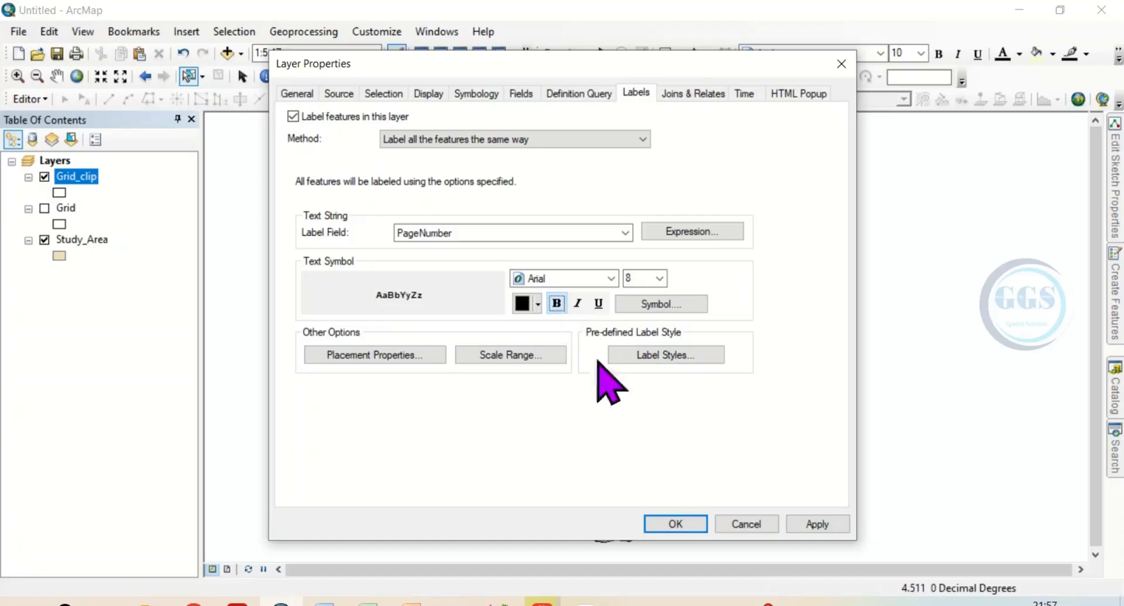
{"action": "left_click", "coordinate": [677, 524]}
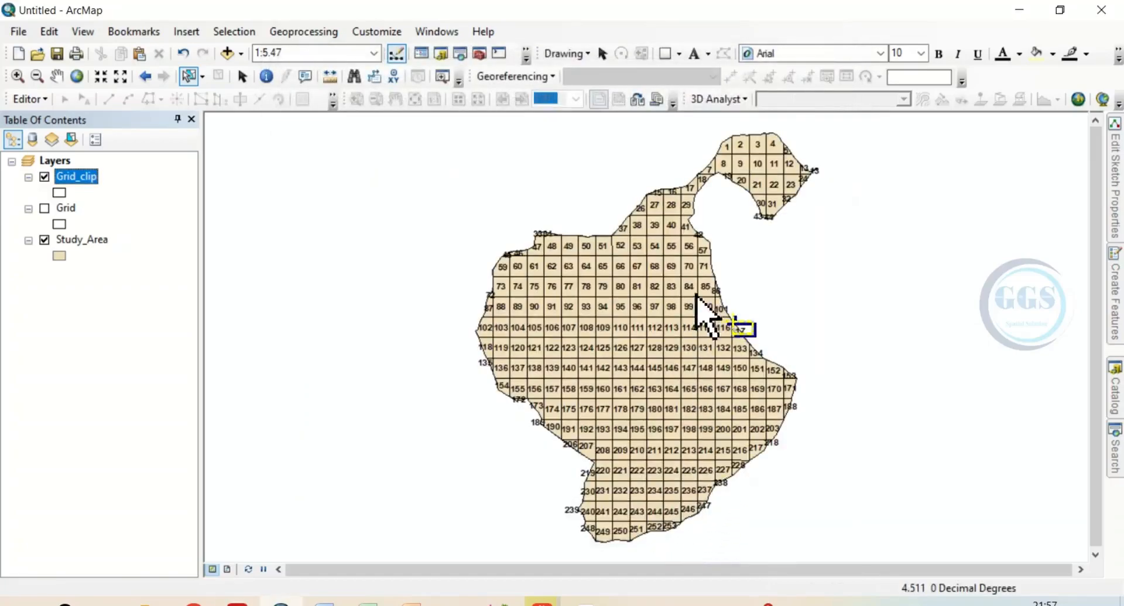
Zoom in on the clipped grid to examine the page number labels in its cells
{"action": "scroll", "coordinate": [684, 314], "scroll_direction": "up", "scroll_amount": 3}
{"action": "scroll", "coordinate": [684, 315], "scroll_direction": "down", "scroll_amount": 3}
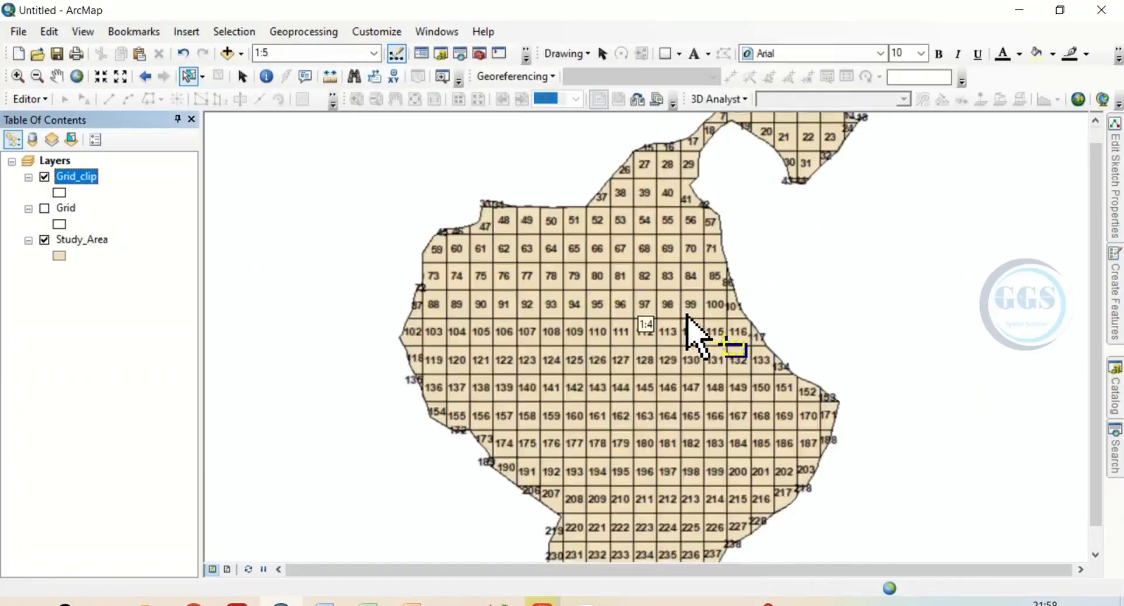
{"action": "scroll", "coordinate": [704, 312], "scroll_direction": "down", "scroll_amount": 2}
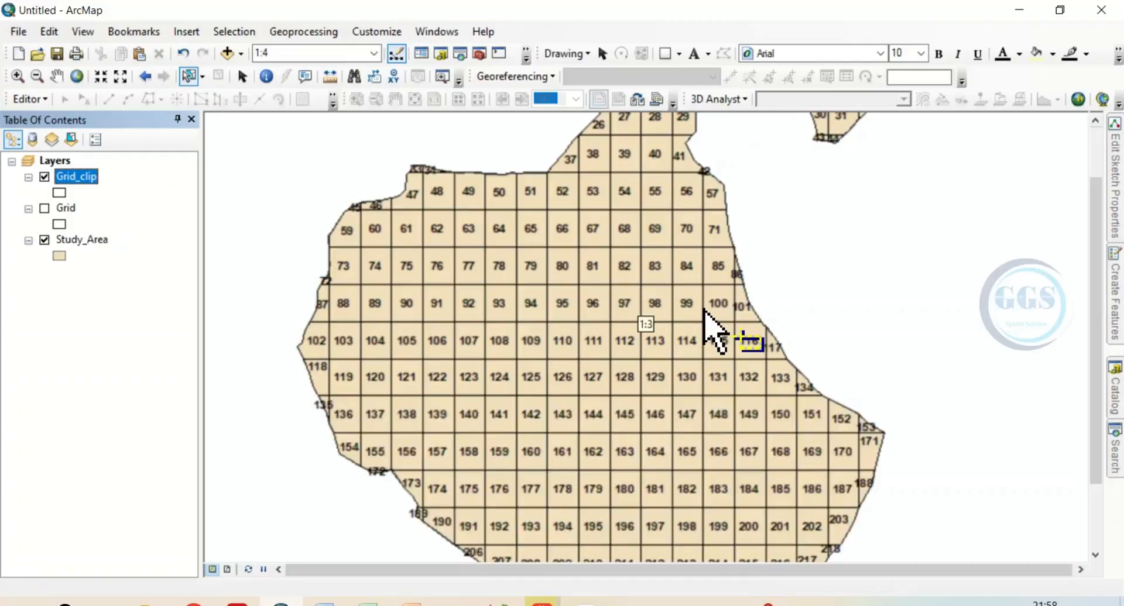
{"action": "scroll", "coordinate": [704, 311], "scroll_direction": "down", "scroll_amount": 1}
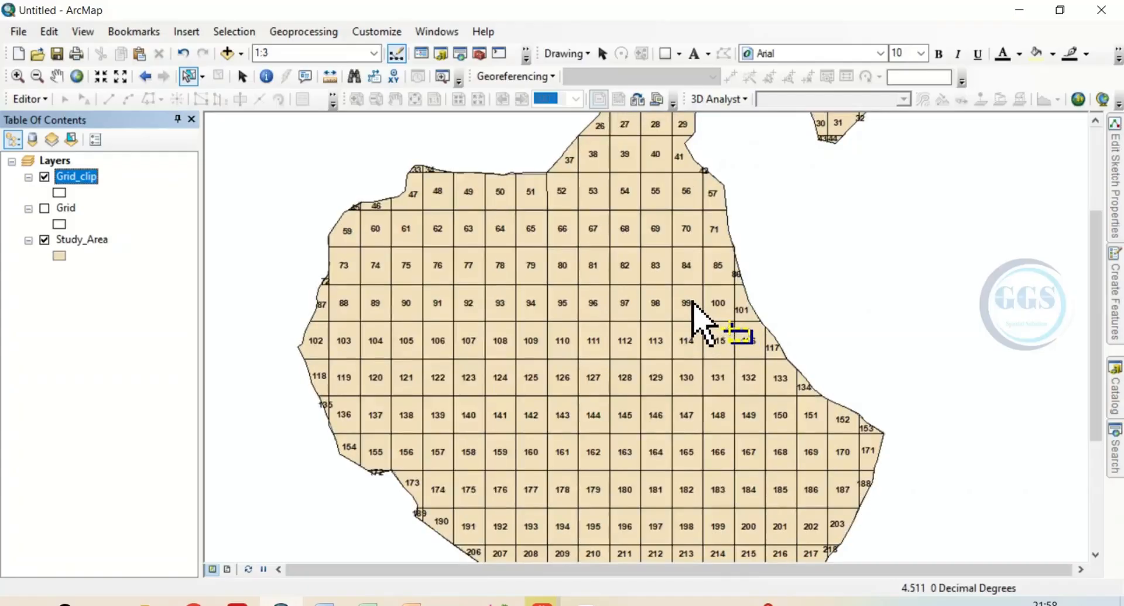
{"action": "scroll", "coordinate": [692, 302], "scroll_direction": "down", "scroll_amount": 1}
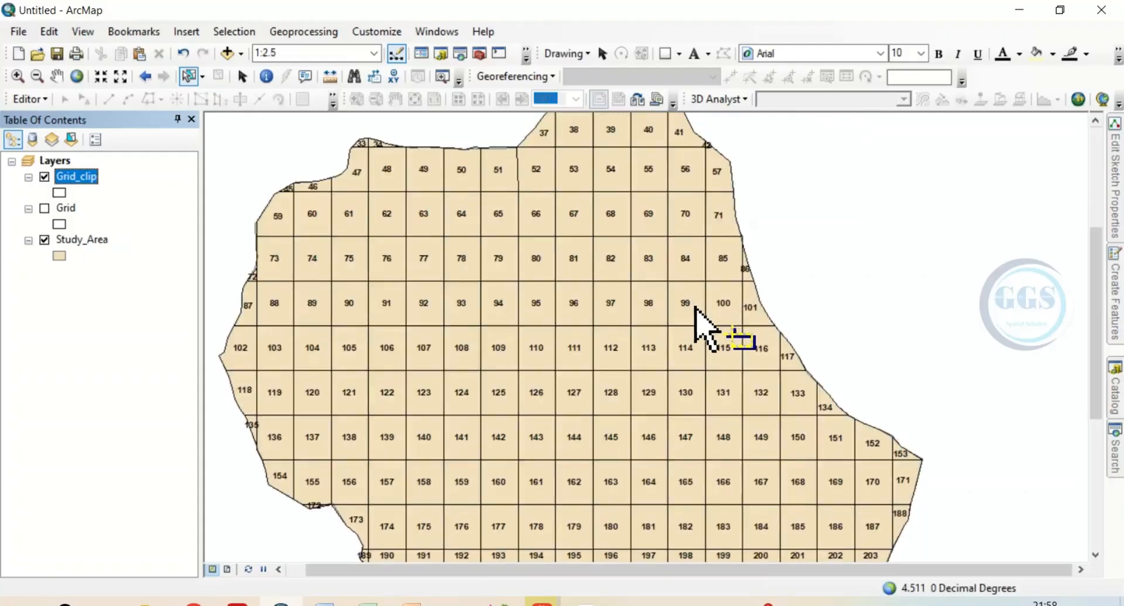